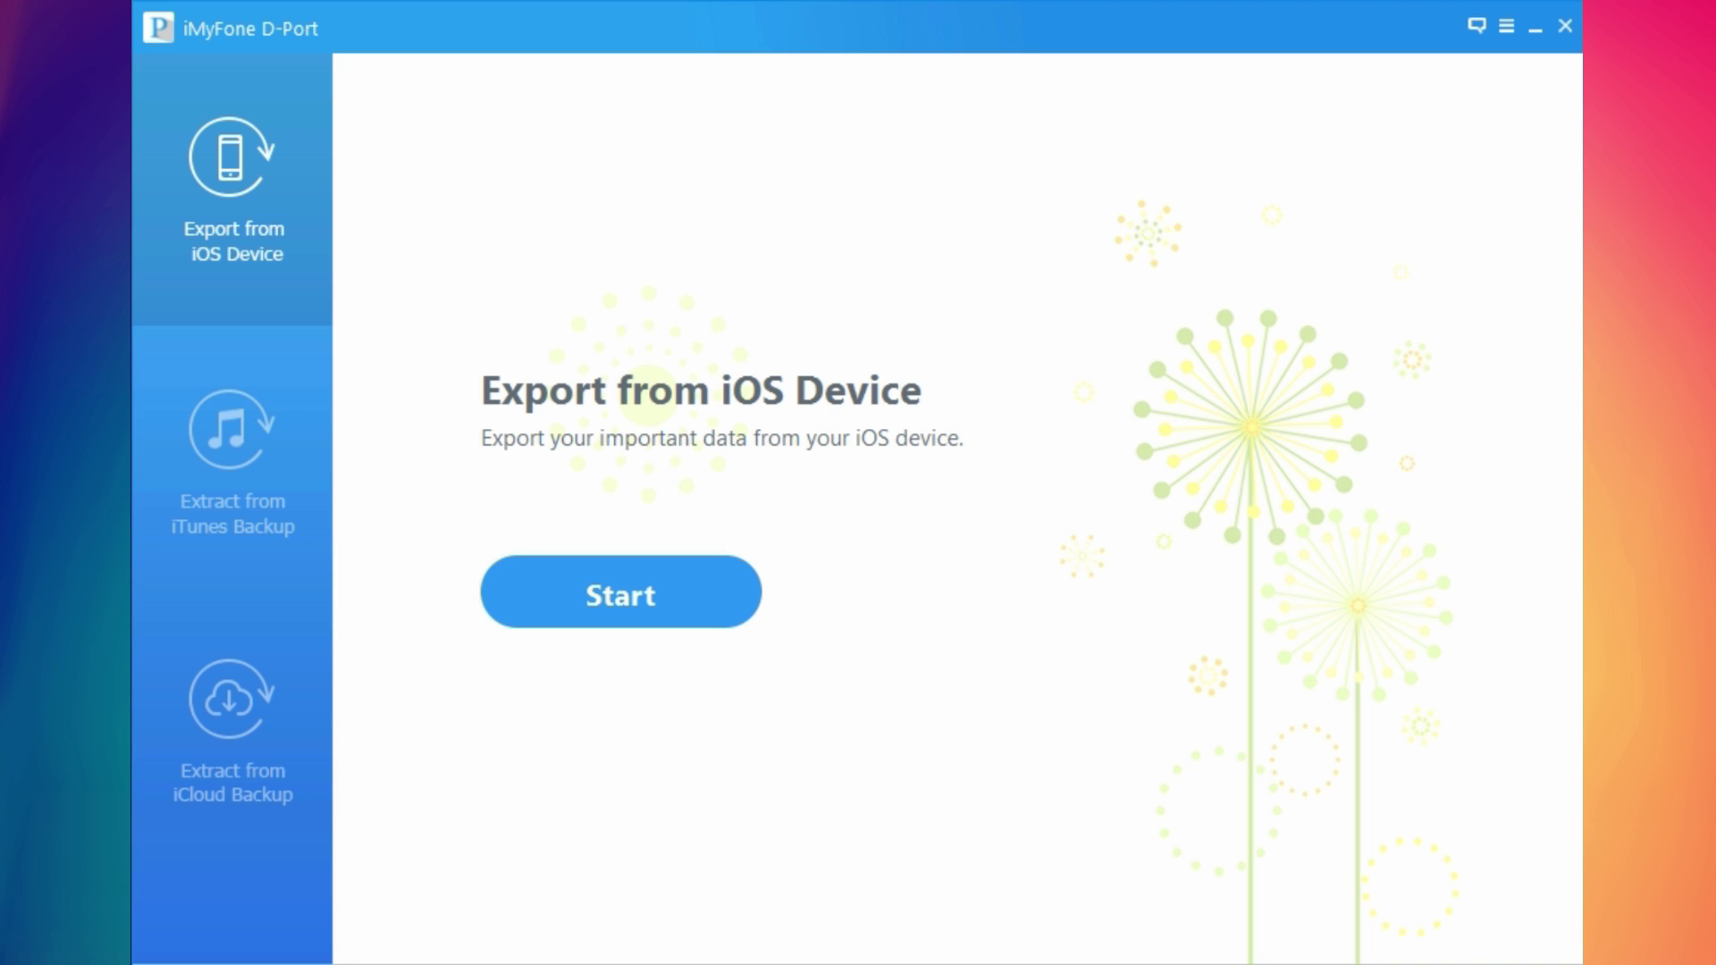
Step: Preview the iTunes and iCloud backup modes, then go back to Export from iOS Device
{"action": "left_click", "coordinate": [233, 460]}
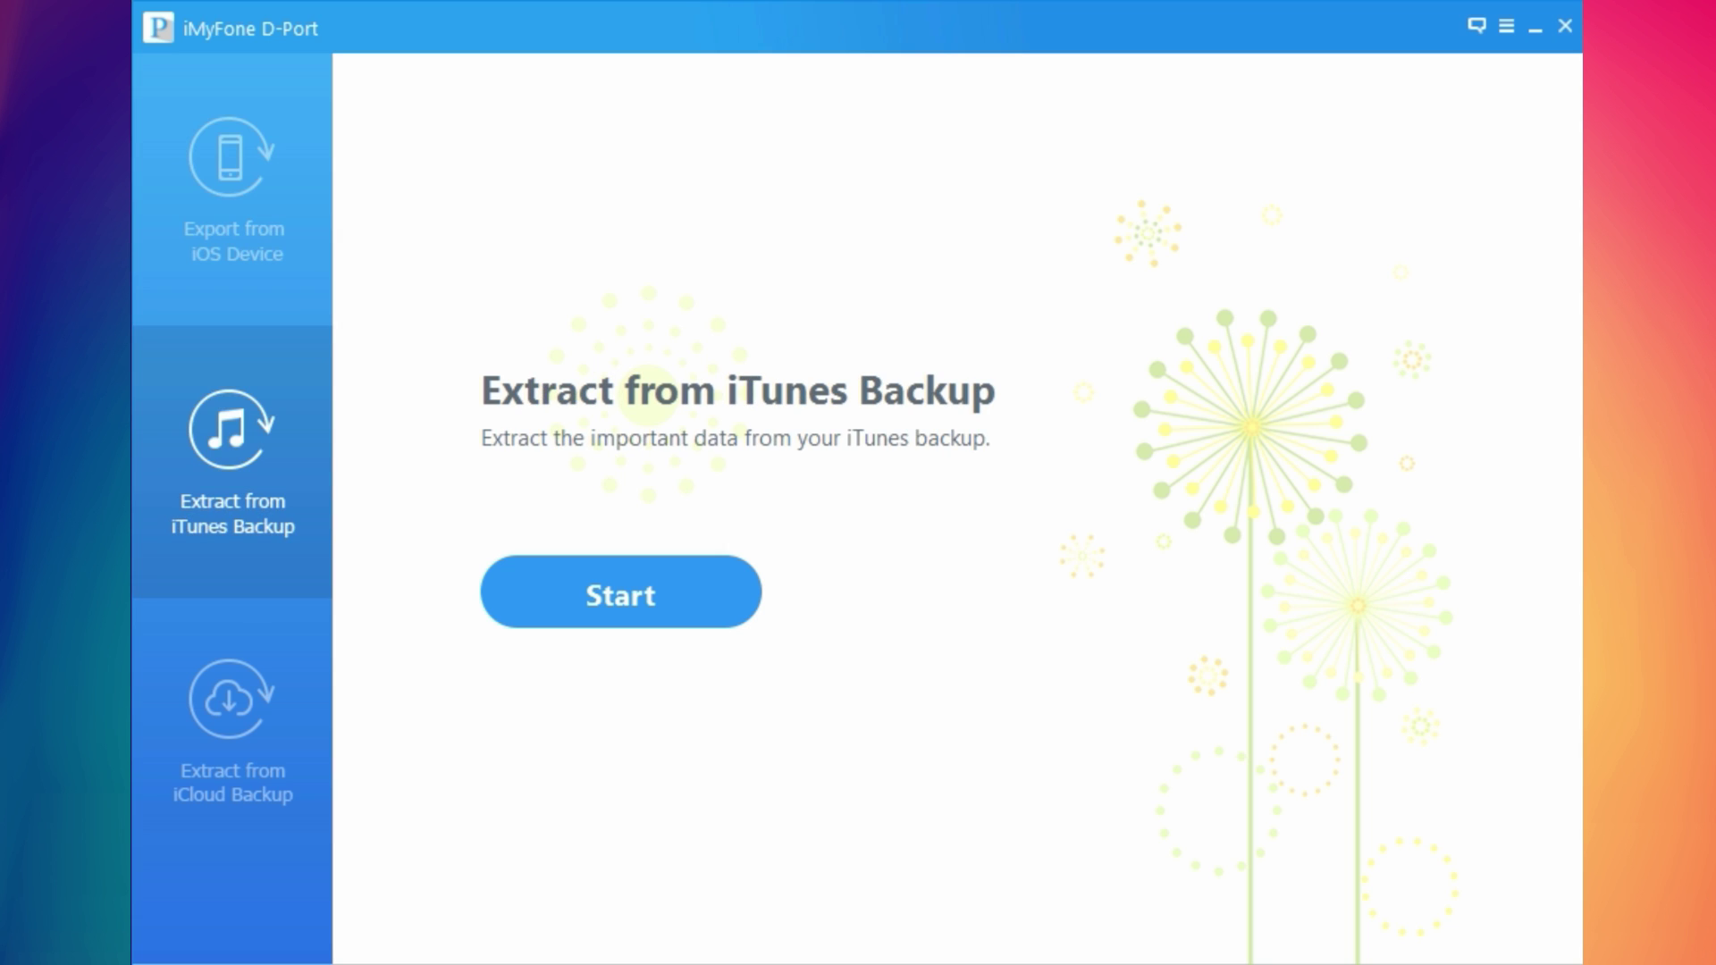
{"action": "left_click", "coordinate": [232, 733]}
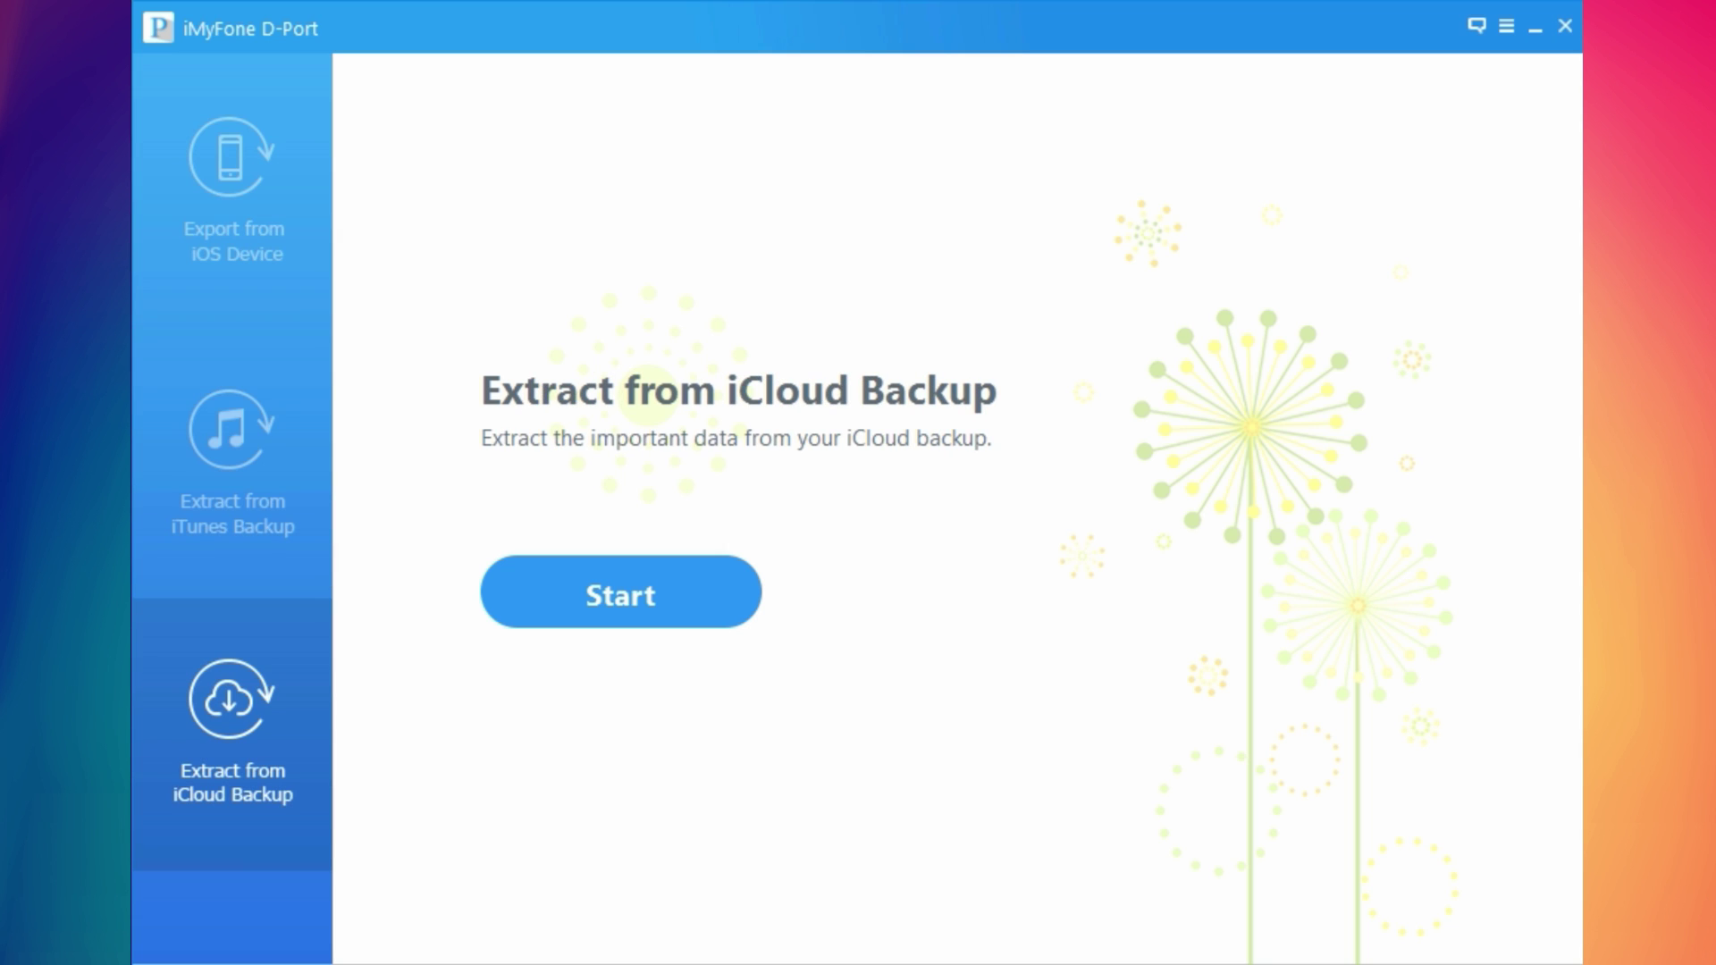
{"action": "left_click", "coordinate": [232, 188]}
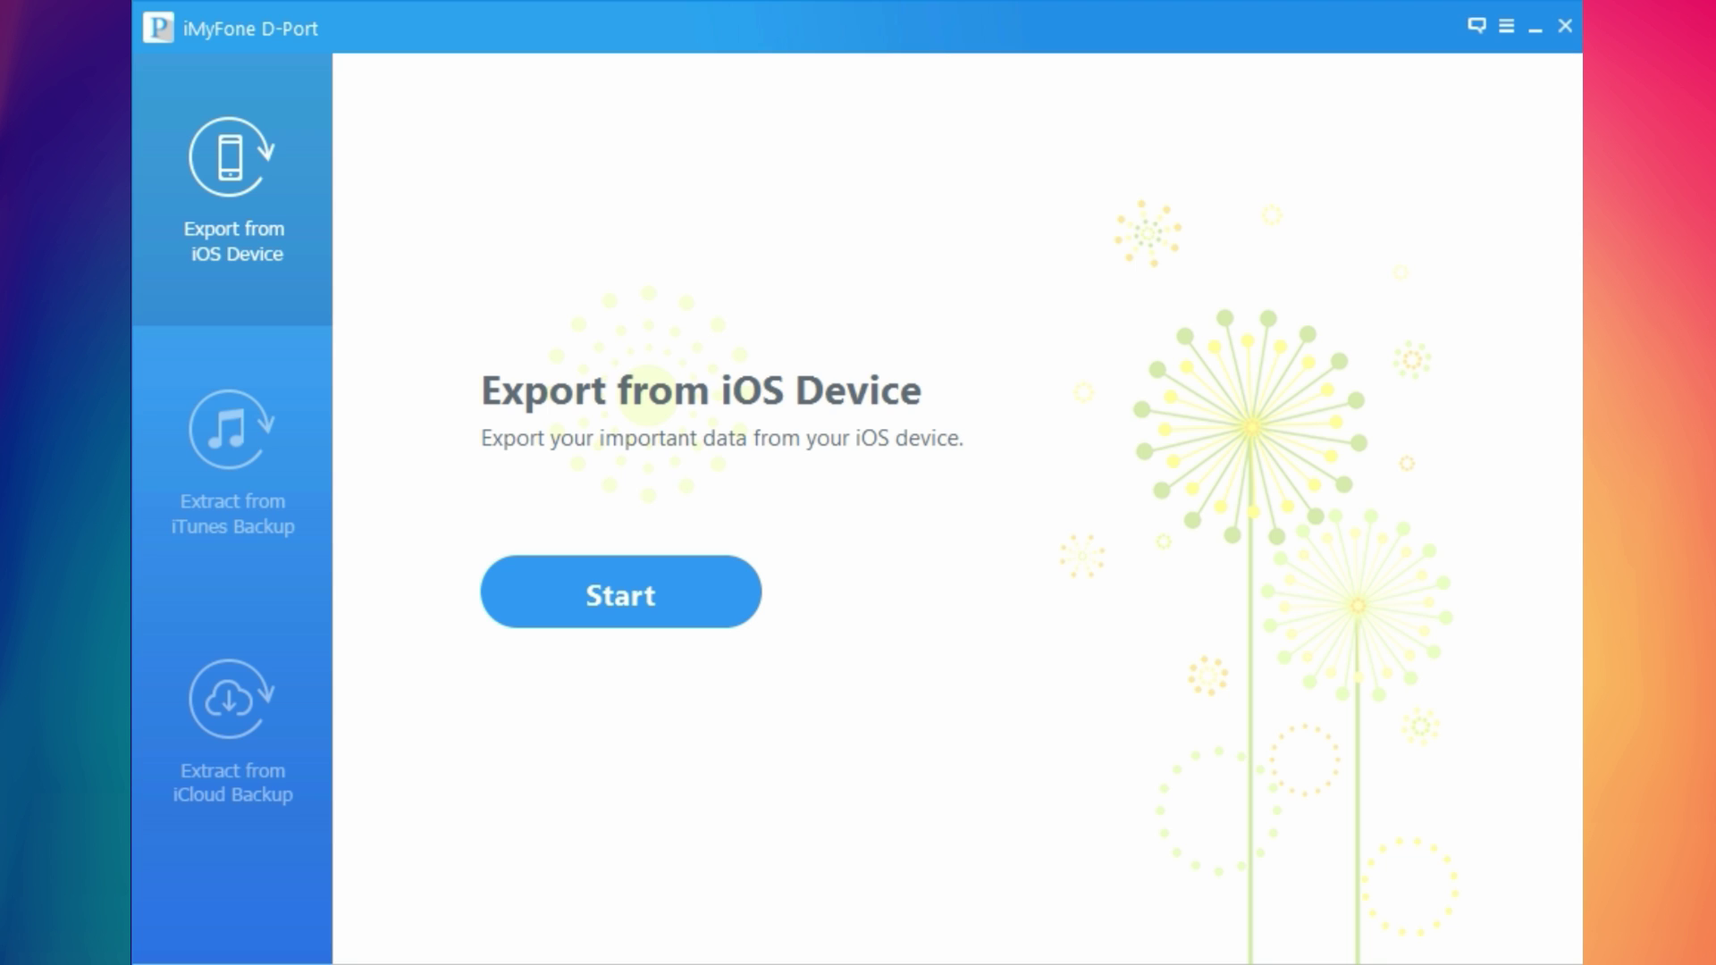
Step: Start the iOS device export, toggle Select all off and on, then choose Extract from iTunes Backup
{"action": "left_click", "coordinate": [620, 592]}
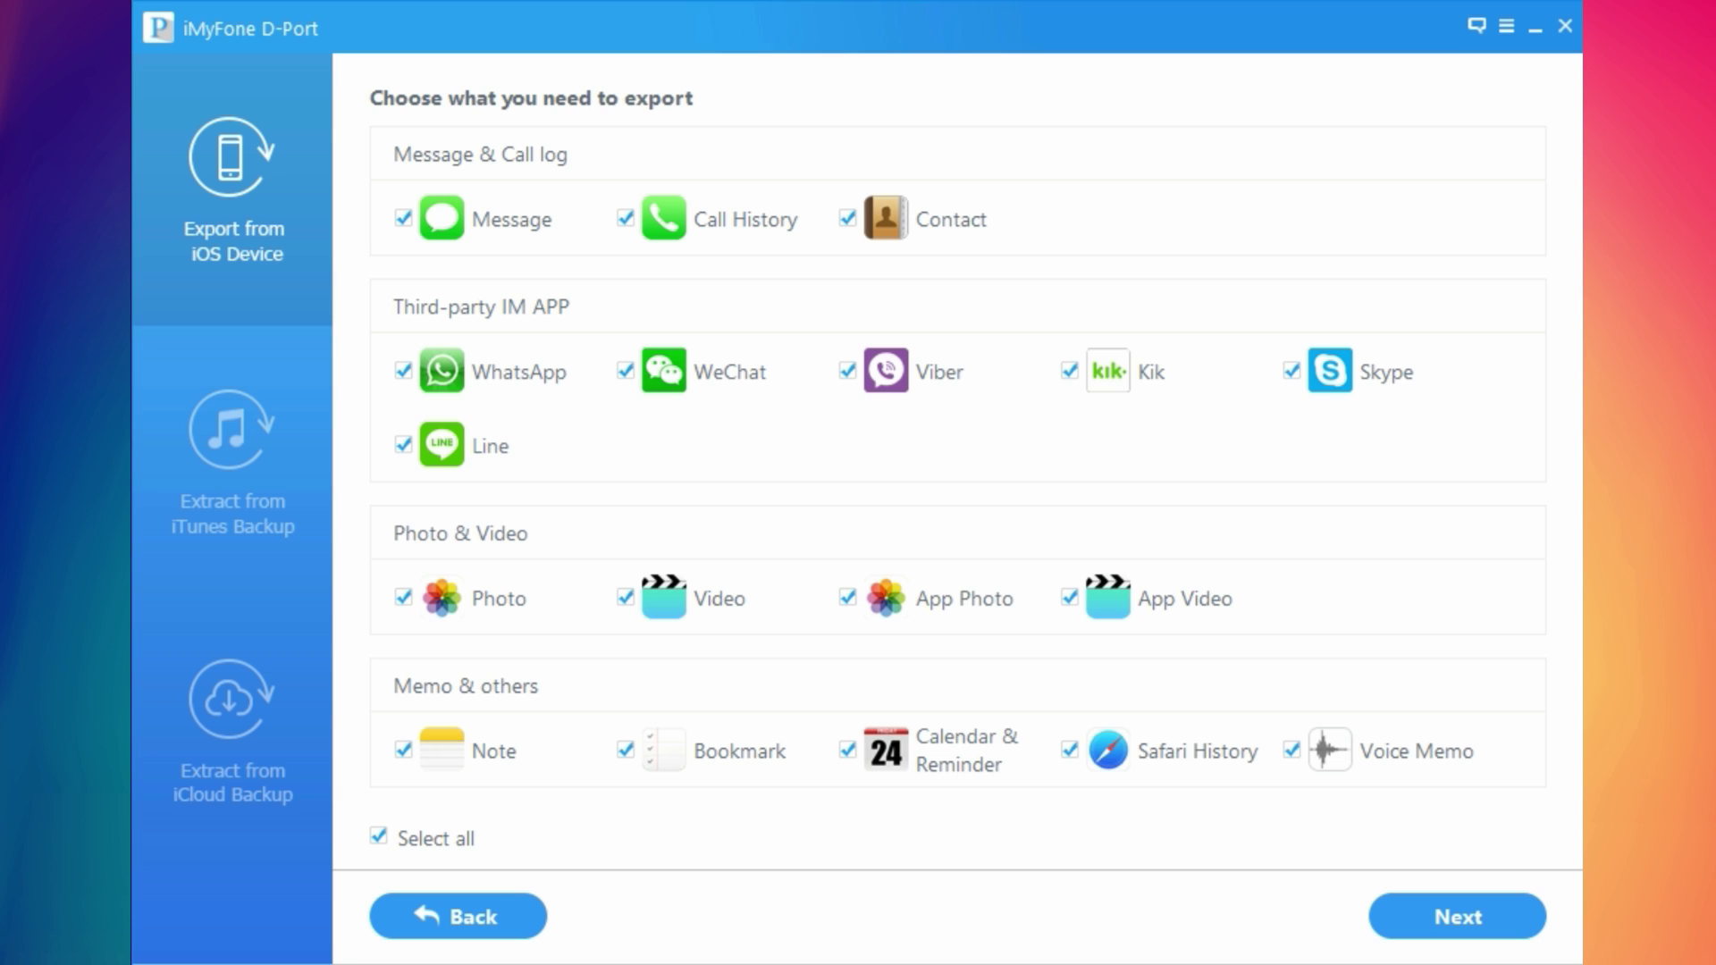
{"action": "left_click", "coordinate": [379, 836]}
{"action": "left_click", "coordinate": [379, 836]}
{"action": "left_click", "coordinate": [232, 460]}
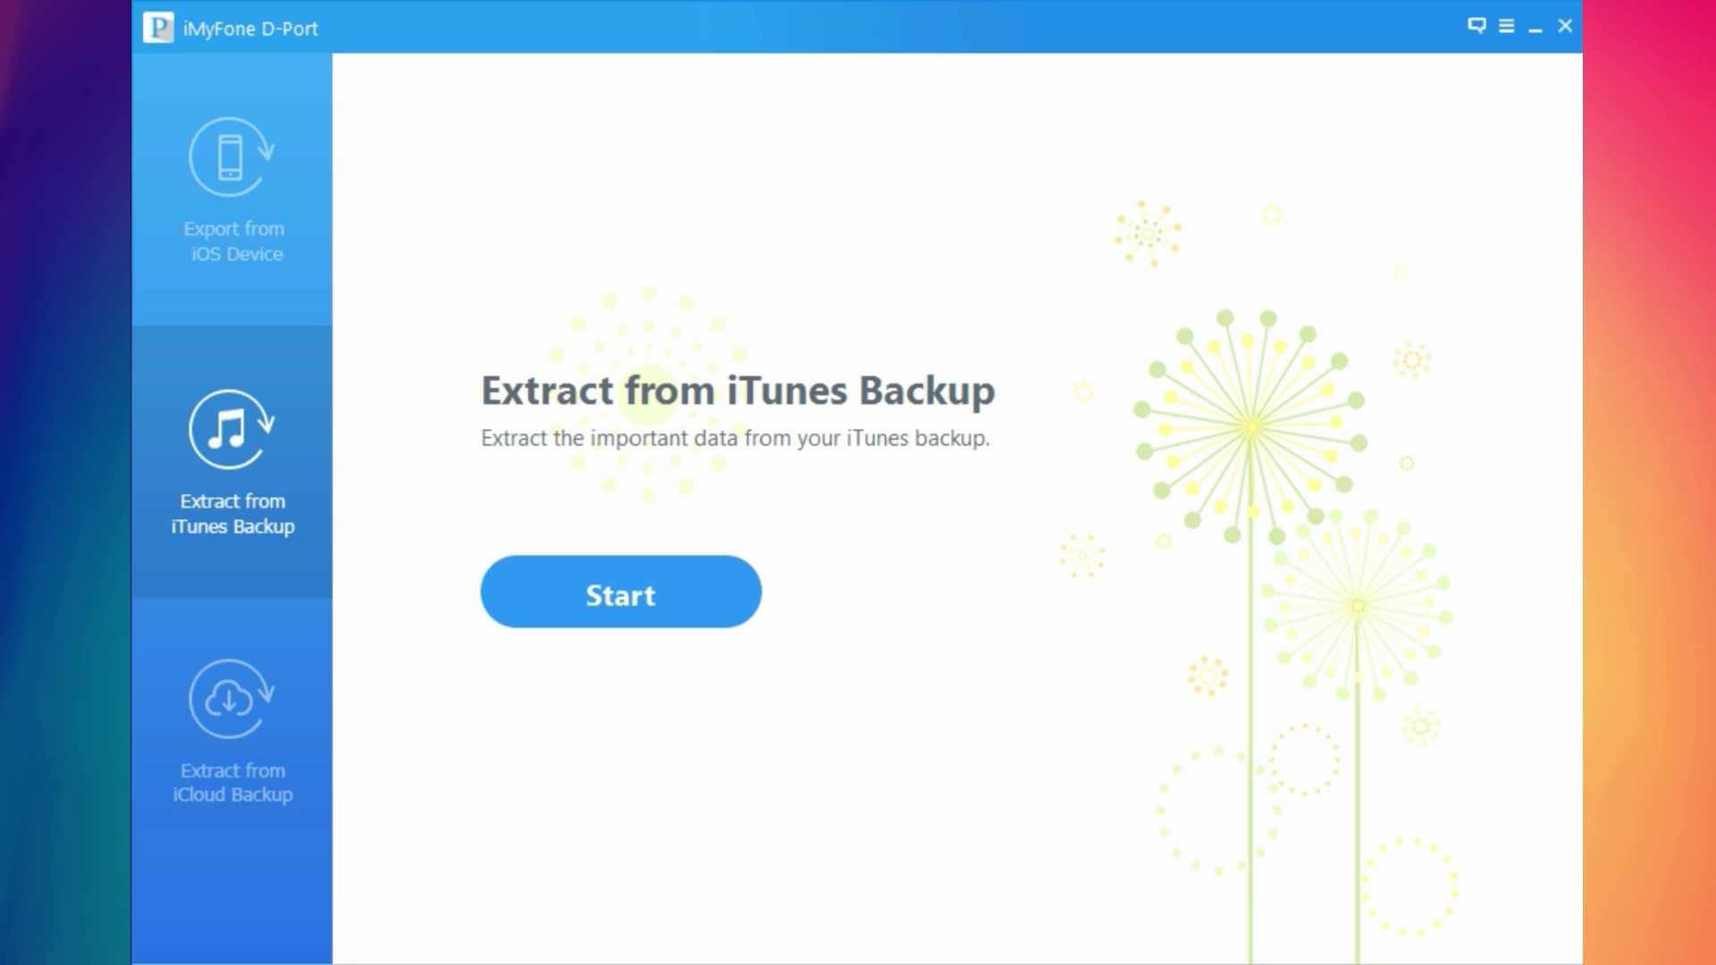
Step: Start iTunes backup extraction with all data types and proceed to scan the backup
{"action": "left_click", "coordinate": [620, 591]}
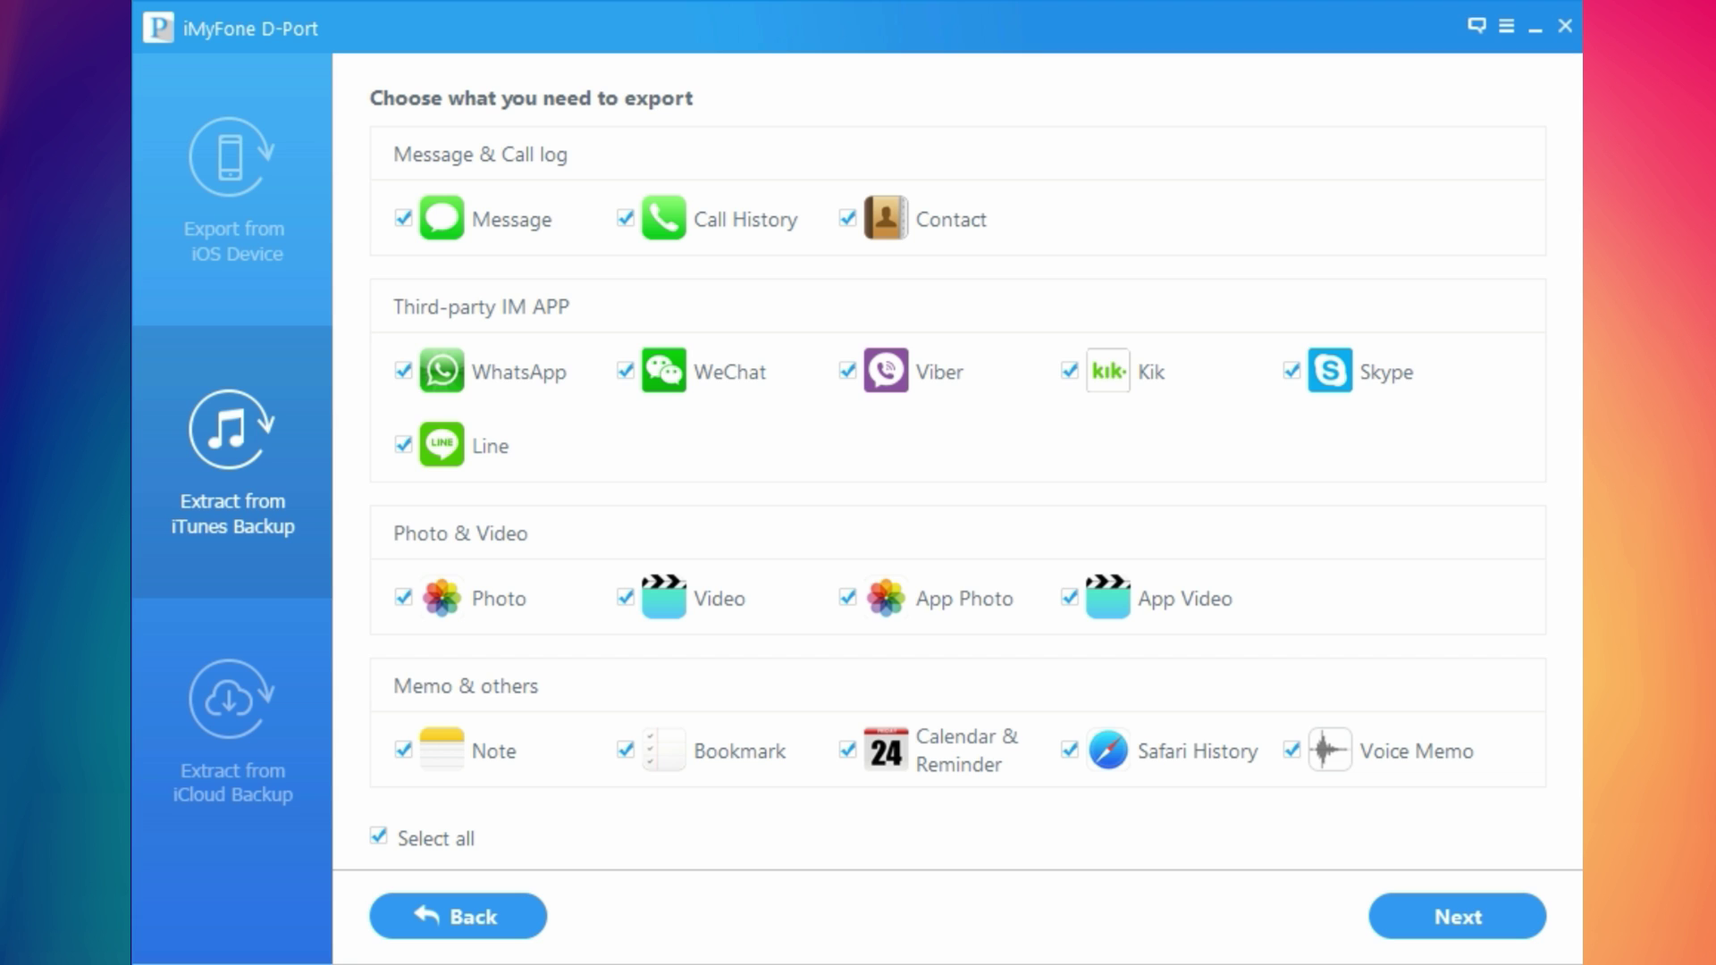
{"action": "left_click", "coordinate": [1458, 916]}
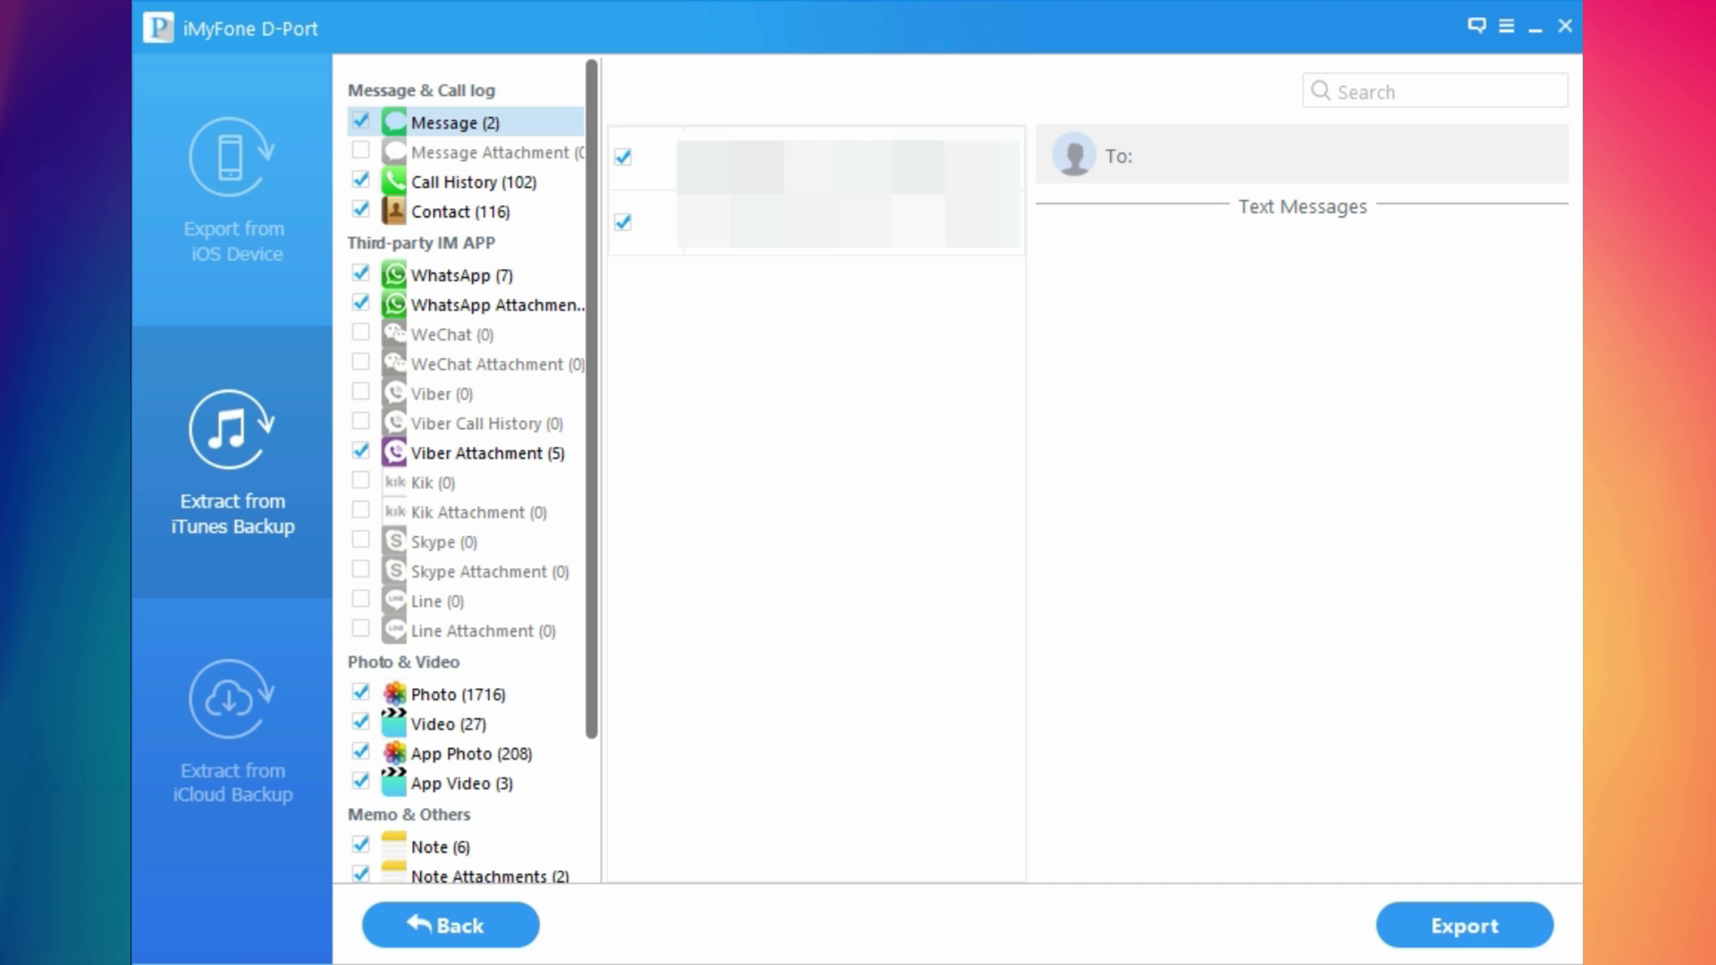
Step: Untick Message, Call History, Contact, WhatsApp, WhatsApp attachments and Viber Attachment
{"action": "scroll", "coordinate": [472, 471], "scroll_direction": "down", "scroll_amount": 3}
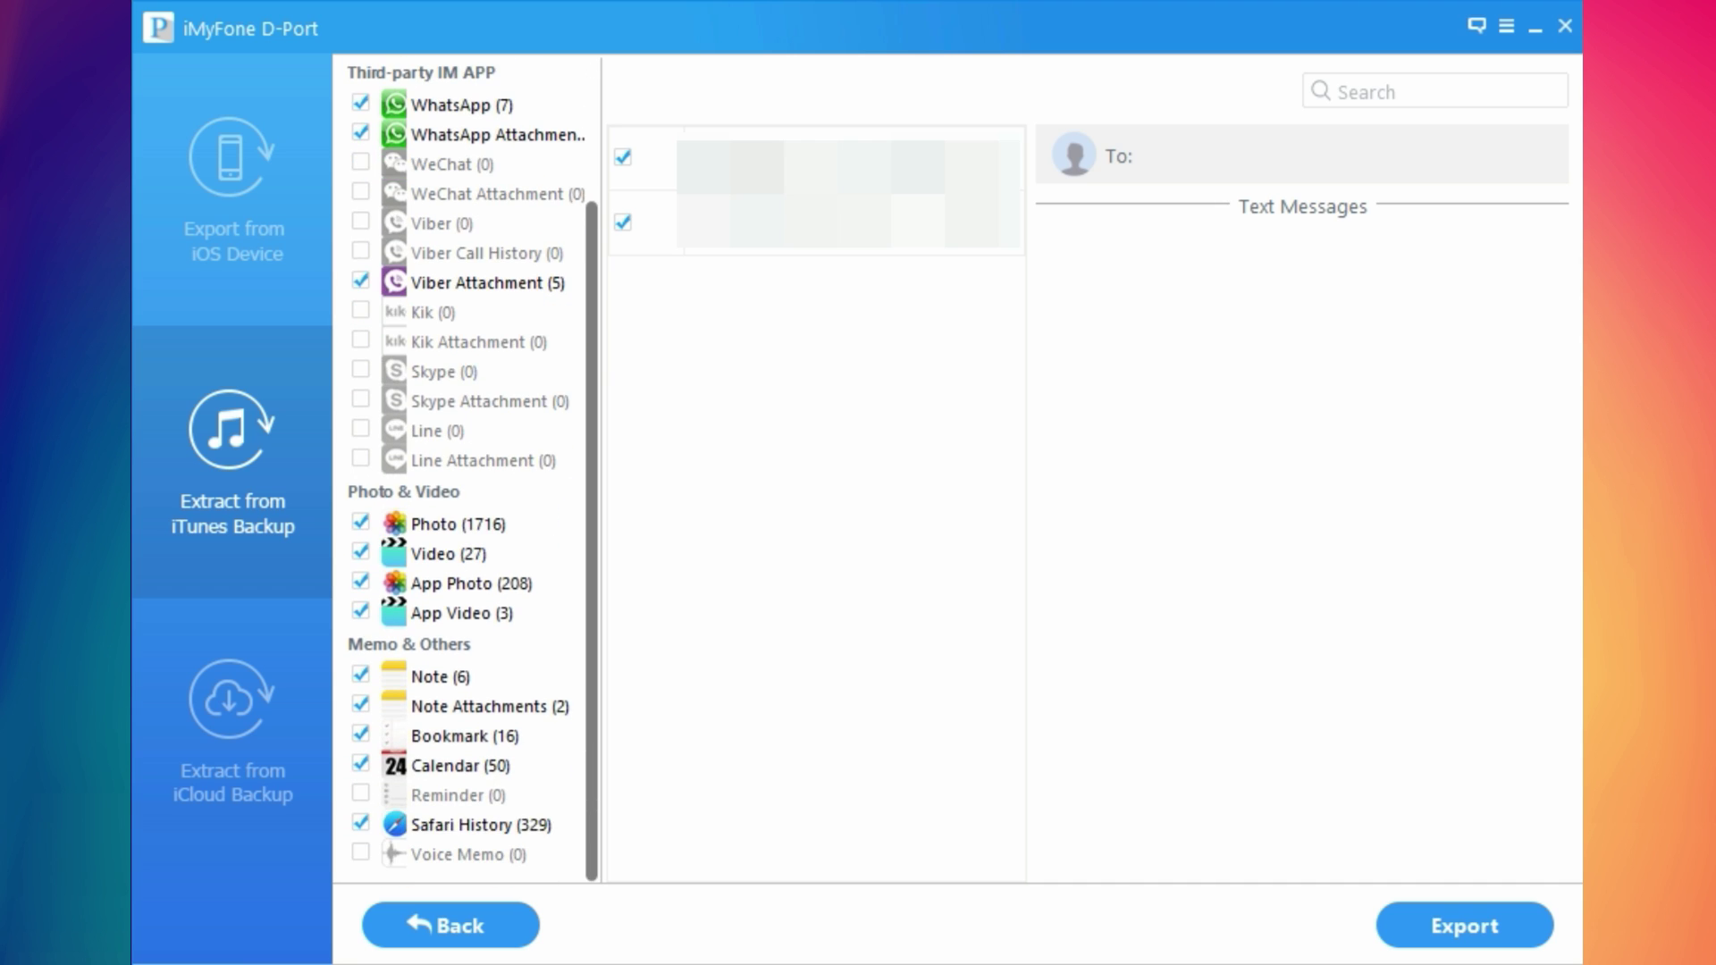
{"action": "scroll", "coordinate": [472, 471], "scroll_direction": "up", "scroll_amount": 3}
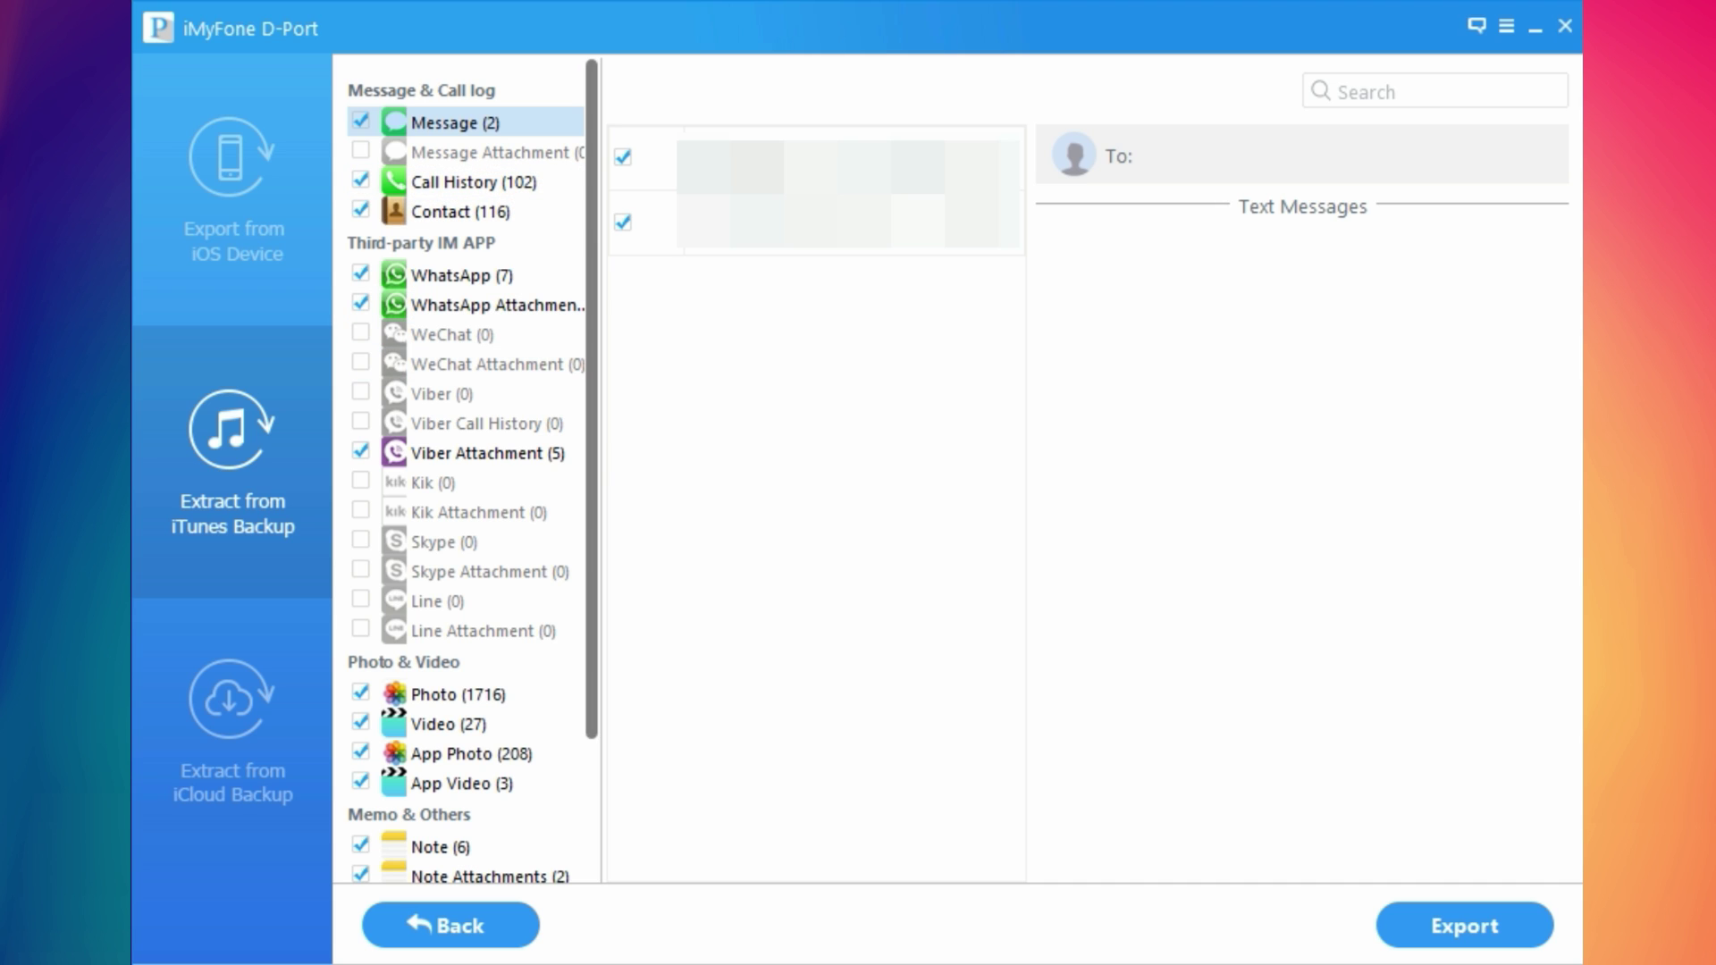
{"action": "scroll", "coordinate": [465, 364], "scroll_direction": "down", "scroll_amount": 3}
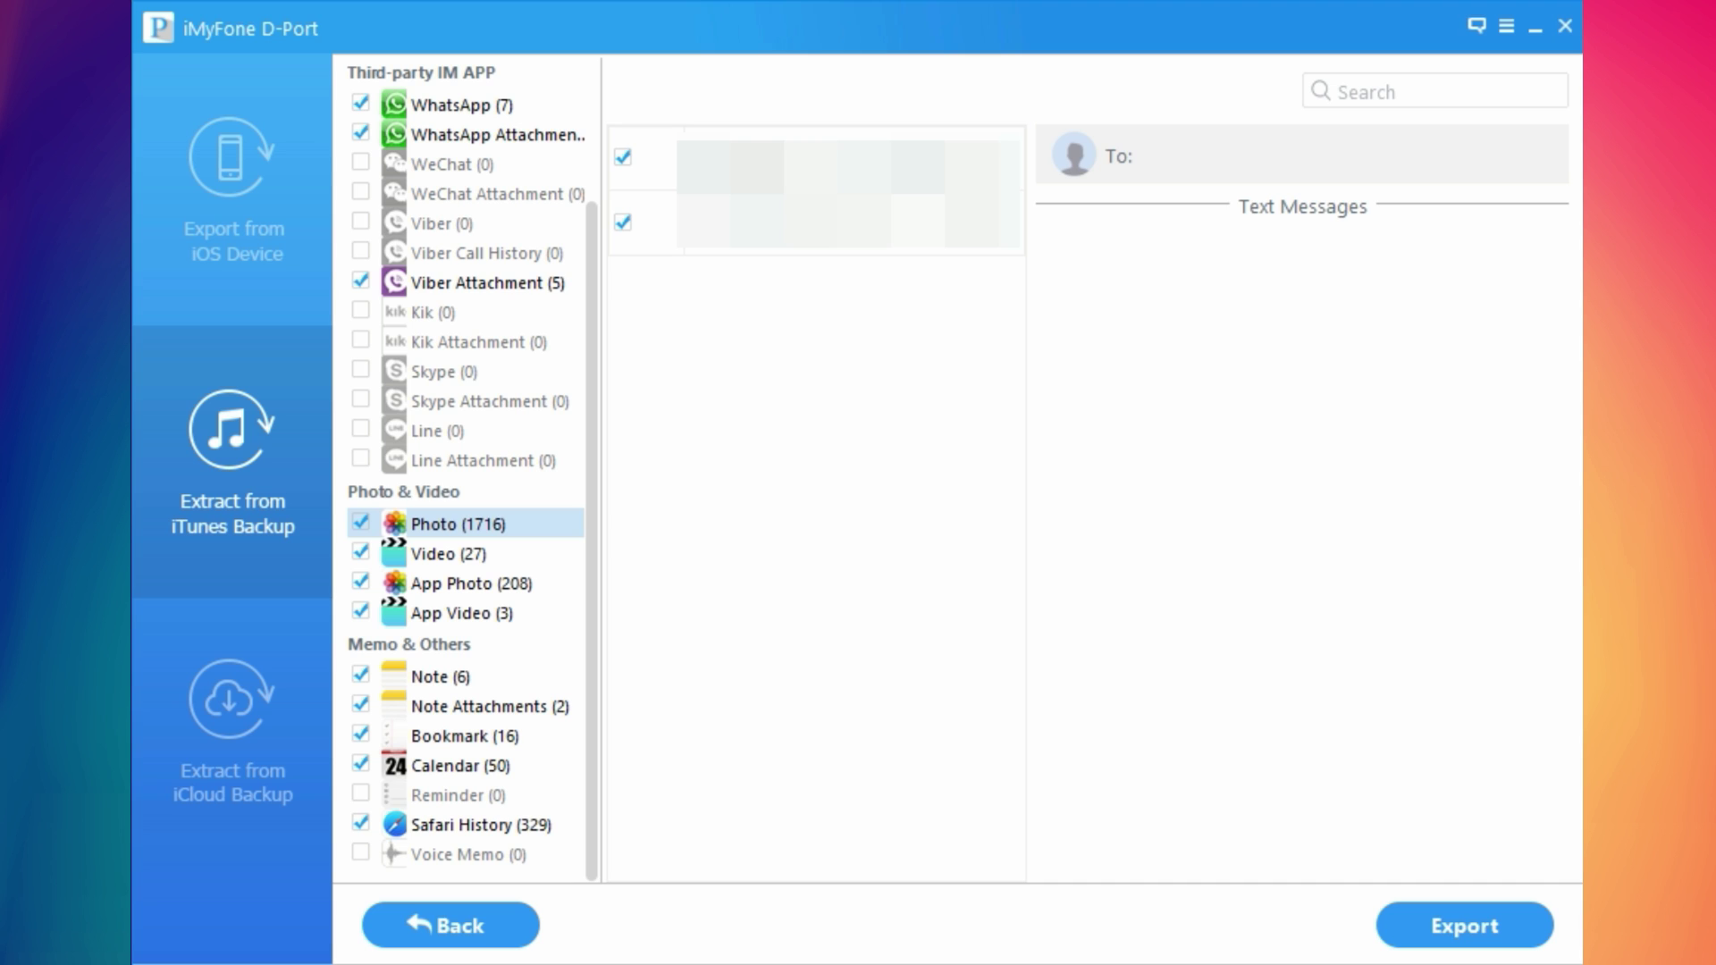
{"action": "scroll", "coordinate": [465, 253], "scroll_direction": "up", "scroll_amount": 3}
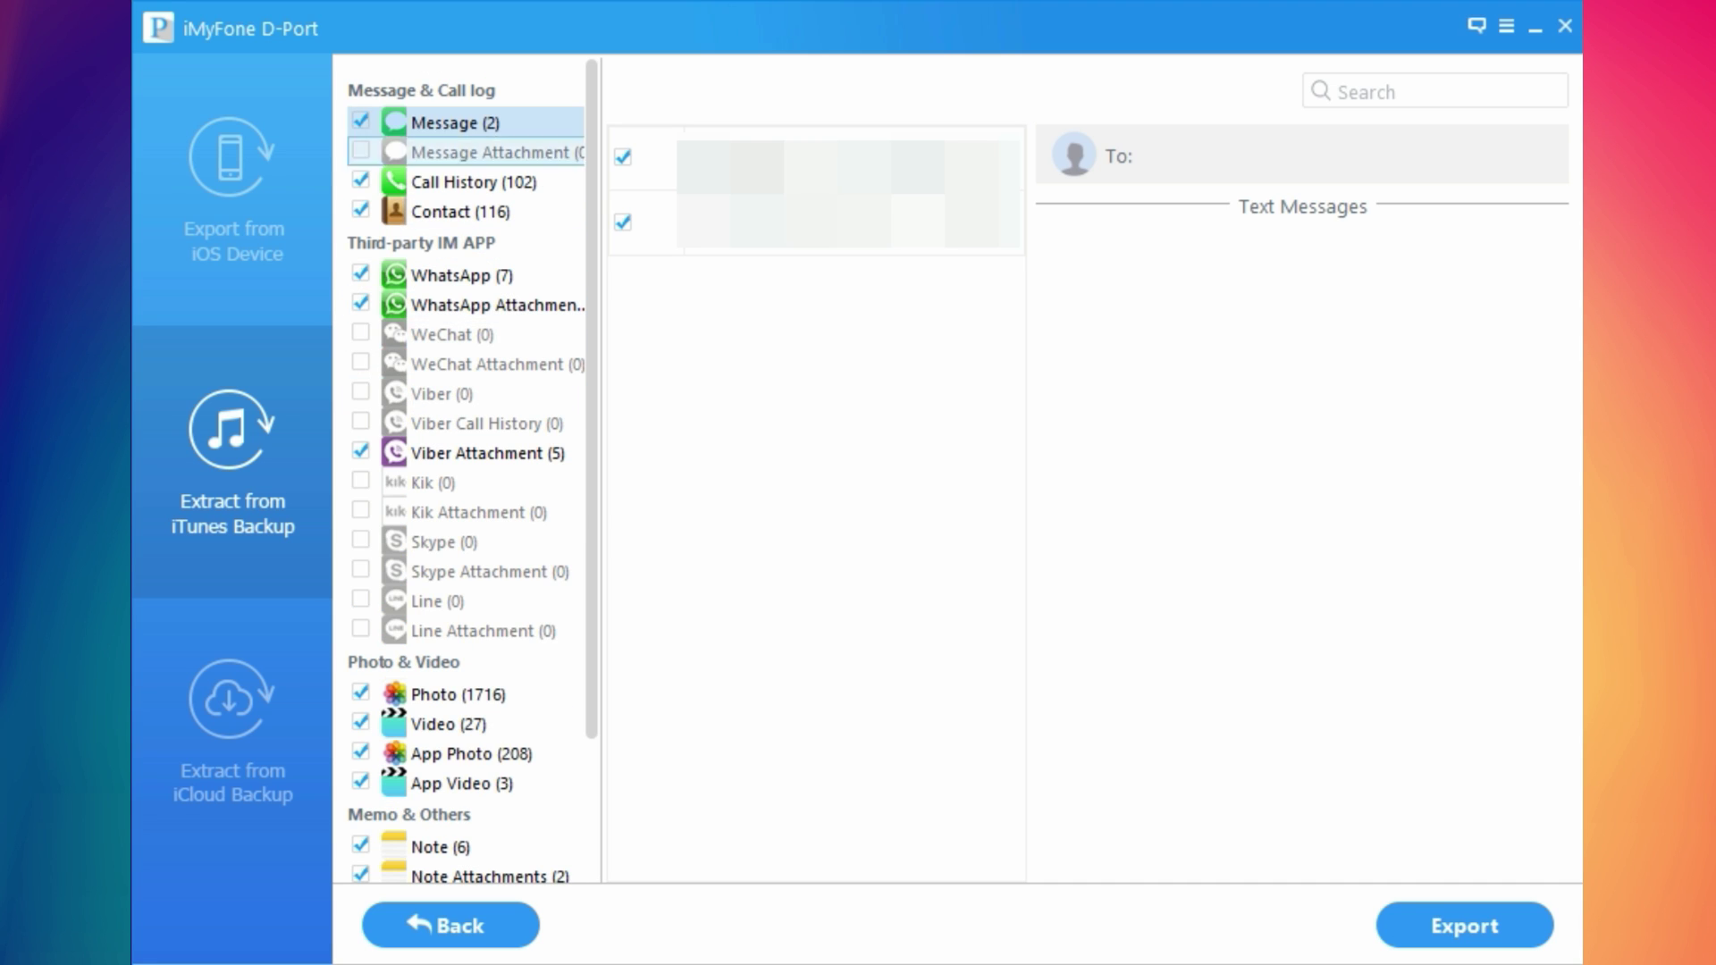
{"action": "left_click", "coordinate": [360, 121]}
{"action": "left_click", "coordinate": [360, 179]}
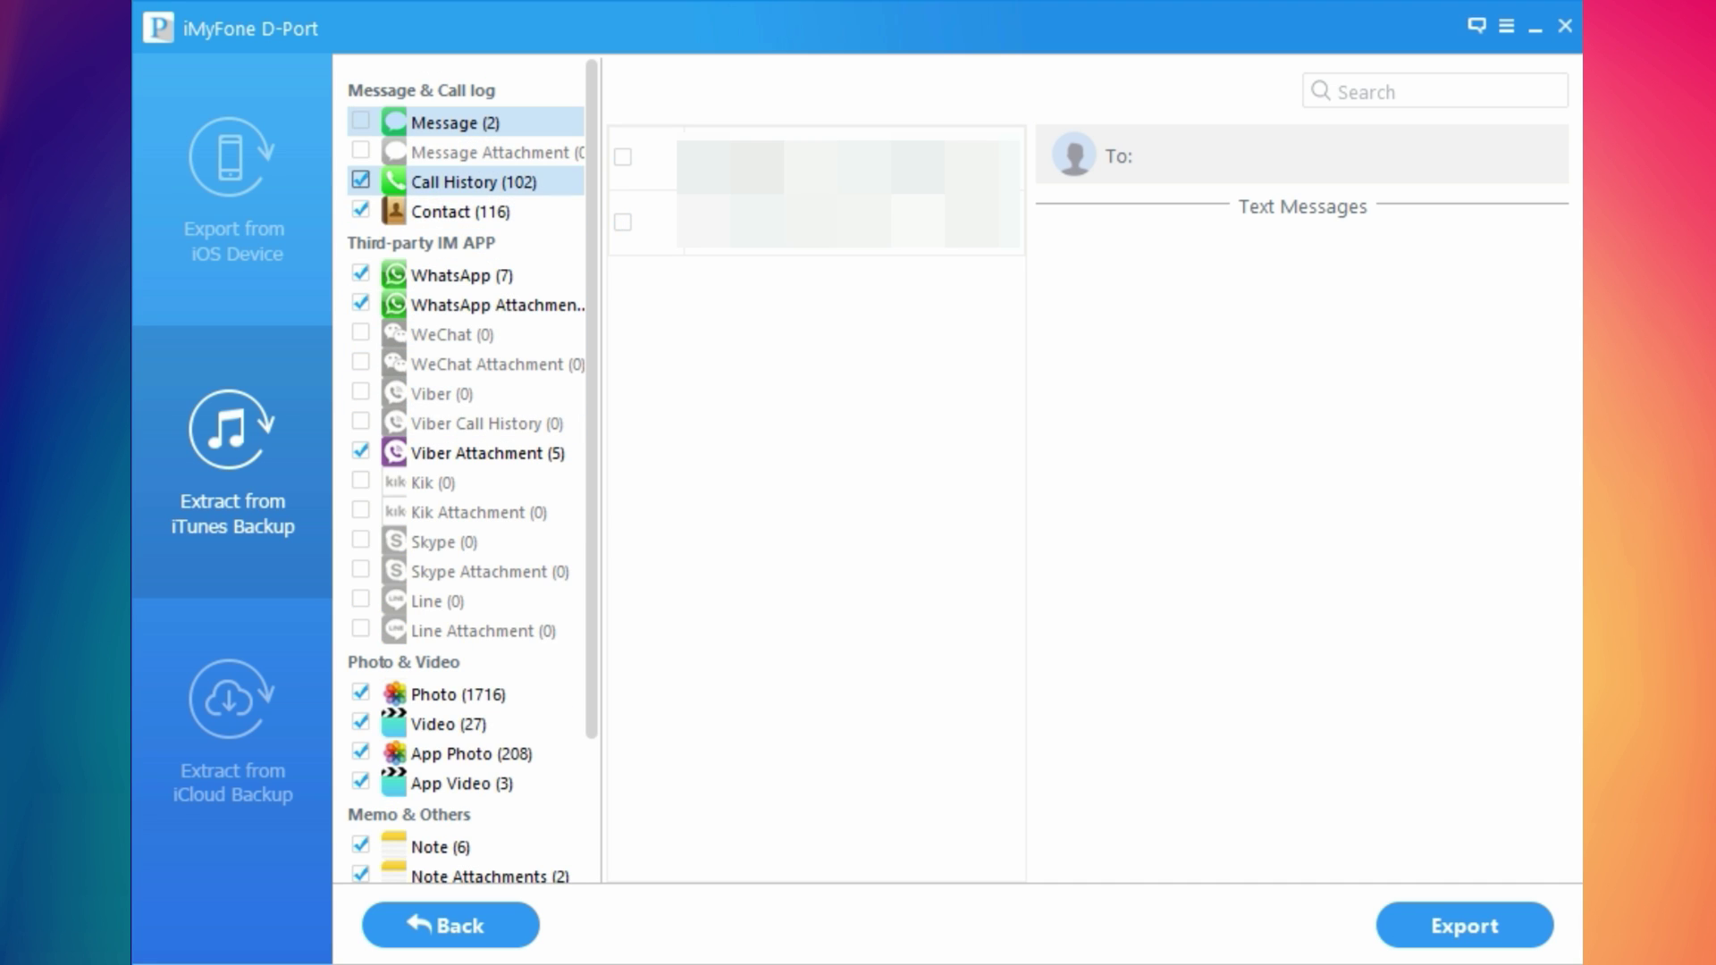
{"action": "left_click", "coordinate": [360, 210]}
{"action": "left_click", "coordinate": [360, 273]}
{"action": "left_click", "coordinate": [361, 302]}
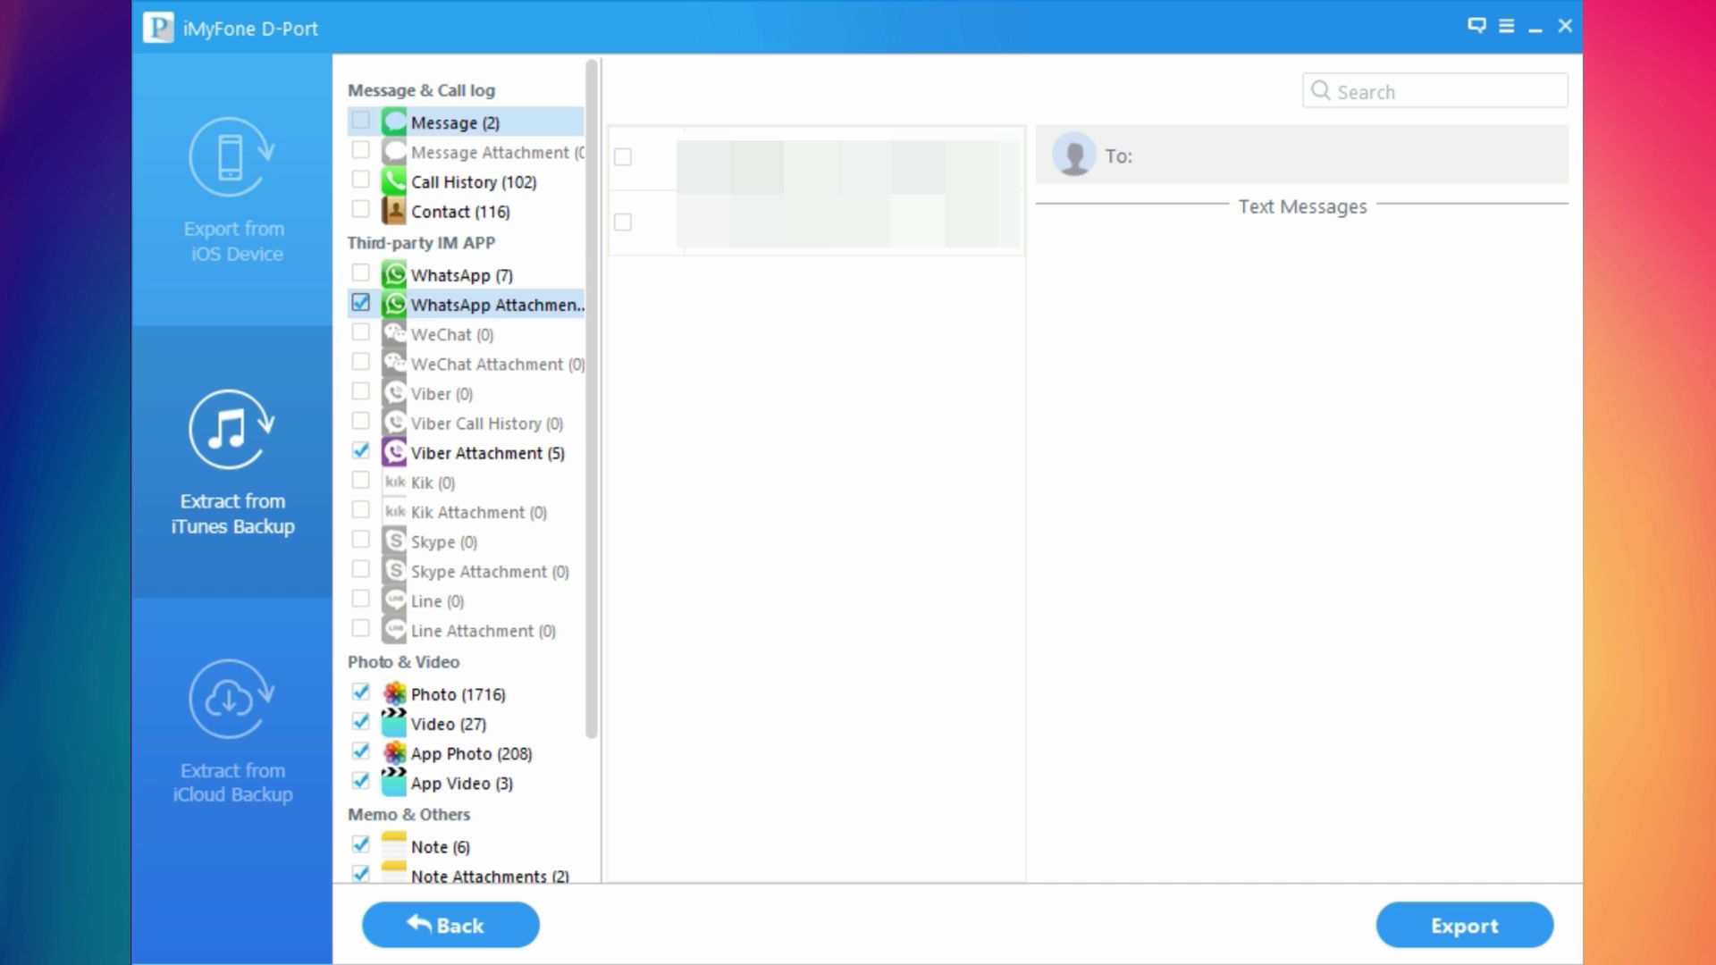
{"action": "left_click", "coordinate": [361, 451]}
Step: Untick Note, Note Attachments, Bookmark, Calendar, Safari History, App Video, App Photo and Video, keeping Photo (1716)
{"action": "scroll", "coordinate": [360, 546], "scroll_direction": "down", "scroll_amount": 2}
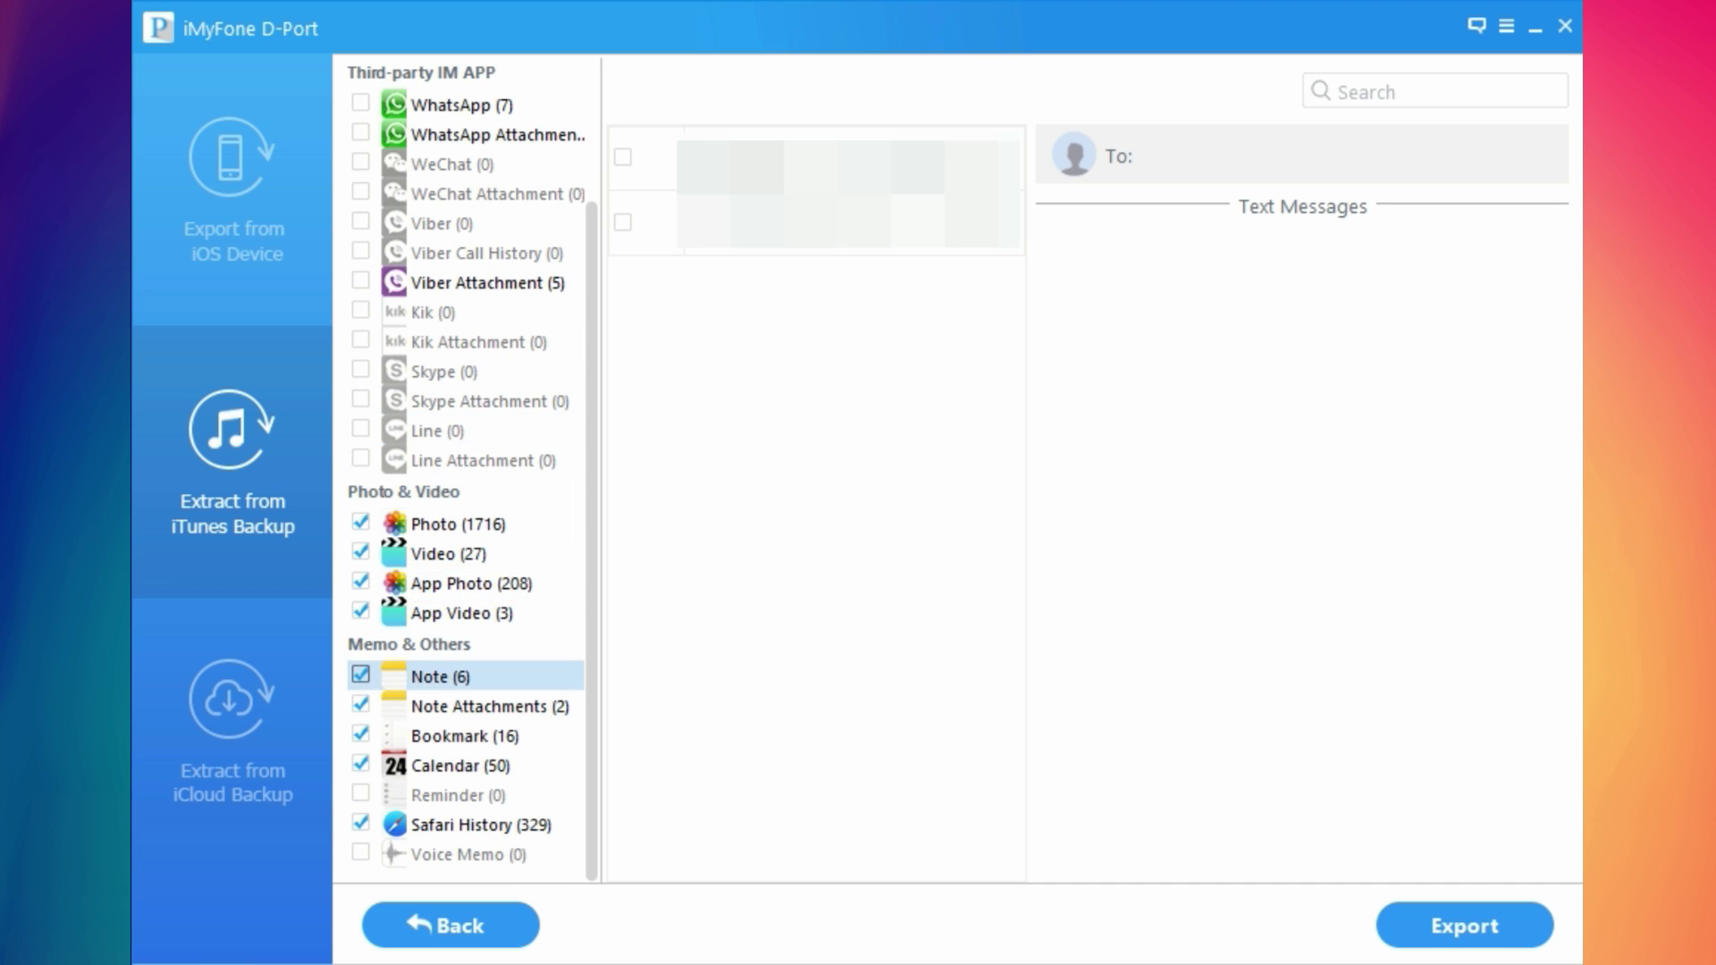
{"action": "left_click", "coordinate": [360, 675]}
{"action": "left_click", "coordinate": [361, 704]}
{"action": "left_click", "coordinate": [360, 734]}
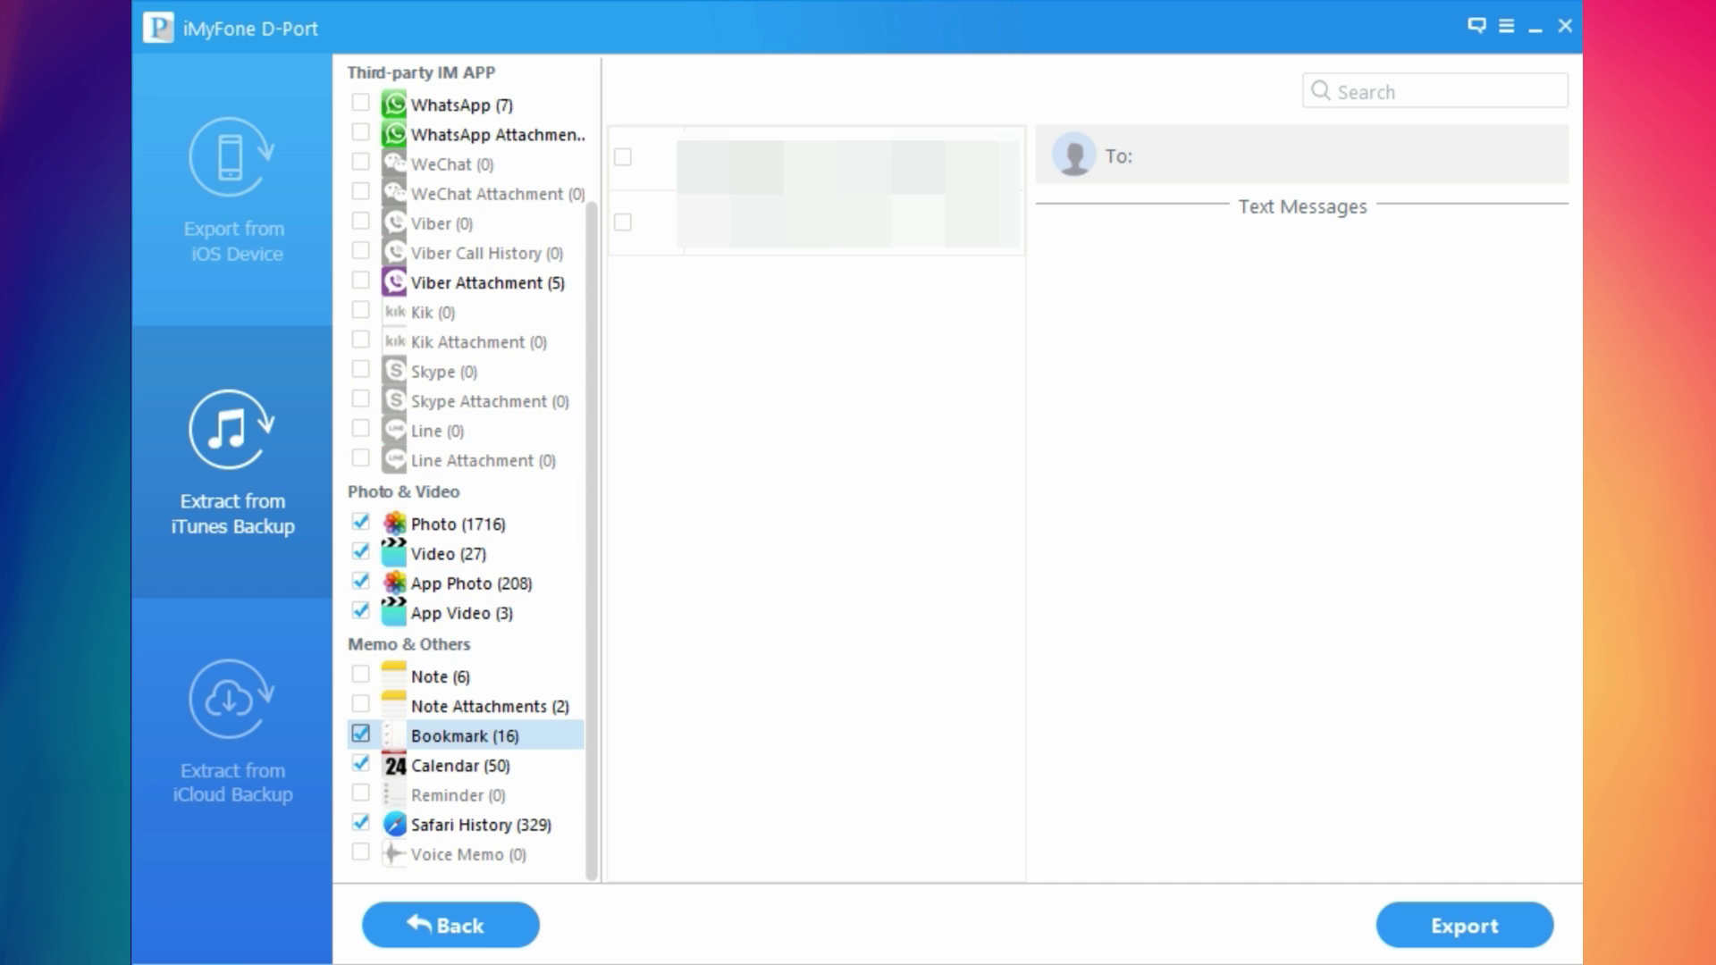
{"action": "left_click", "coordinate": [361, 763]}
{"action": "left_click", "coordinate": [361, 822]}
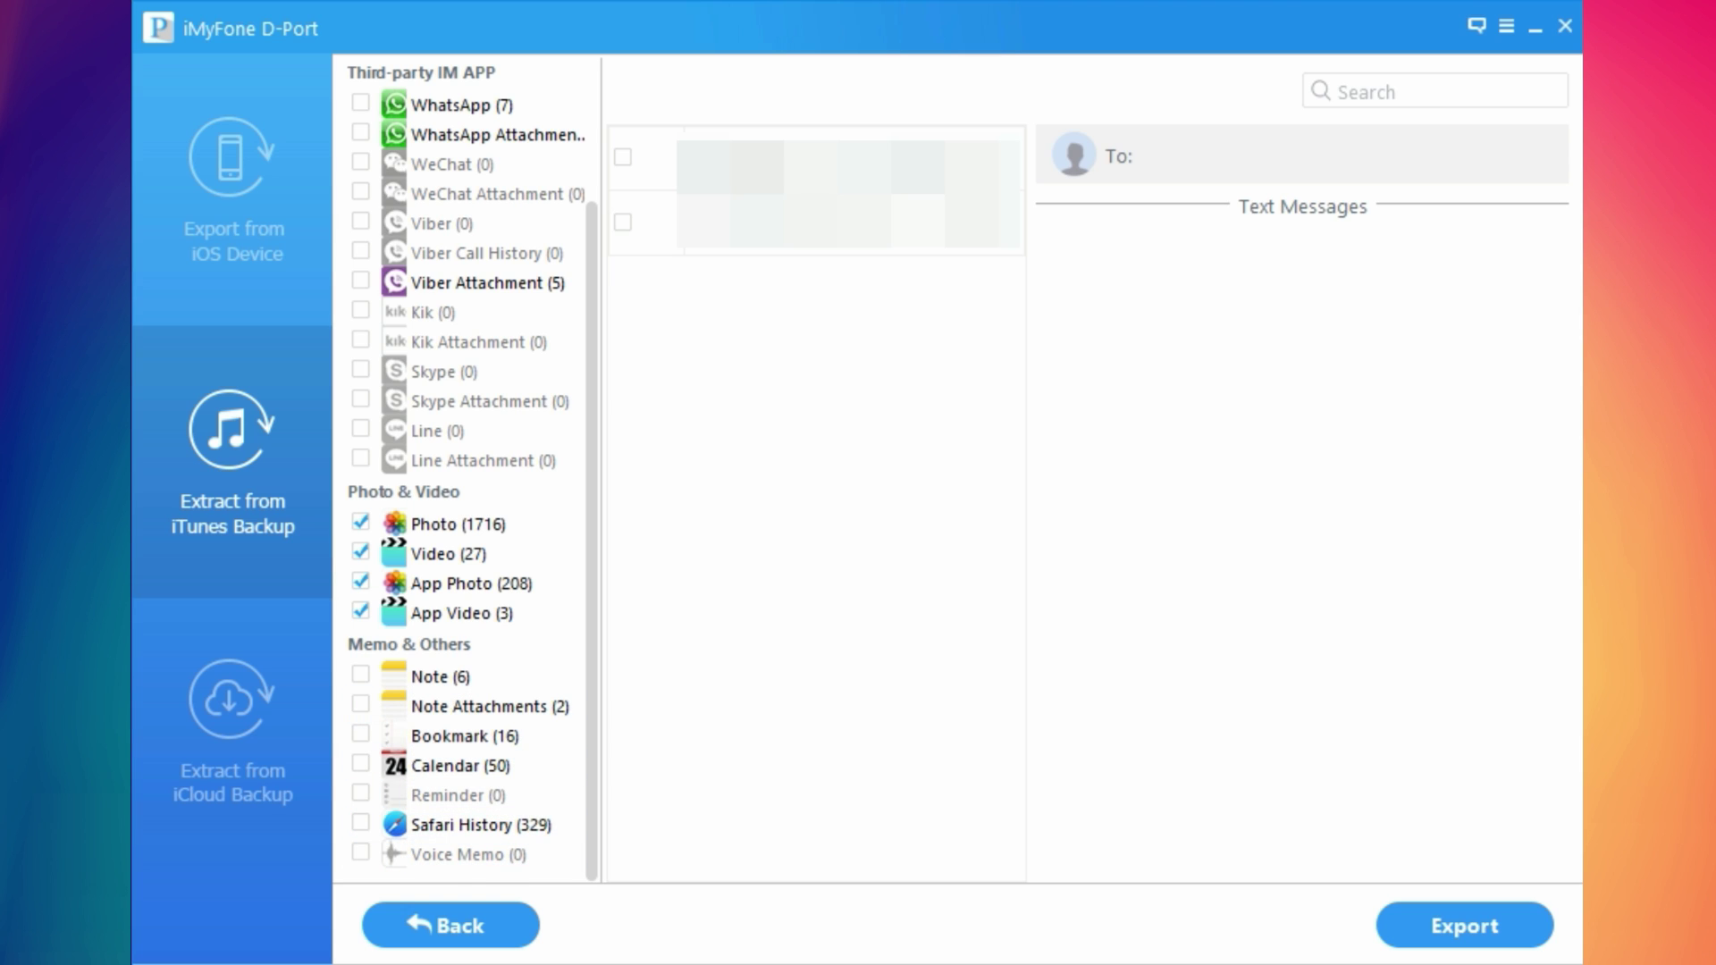
{"action": "left_click", "coordinate": [361, 611]}
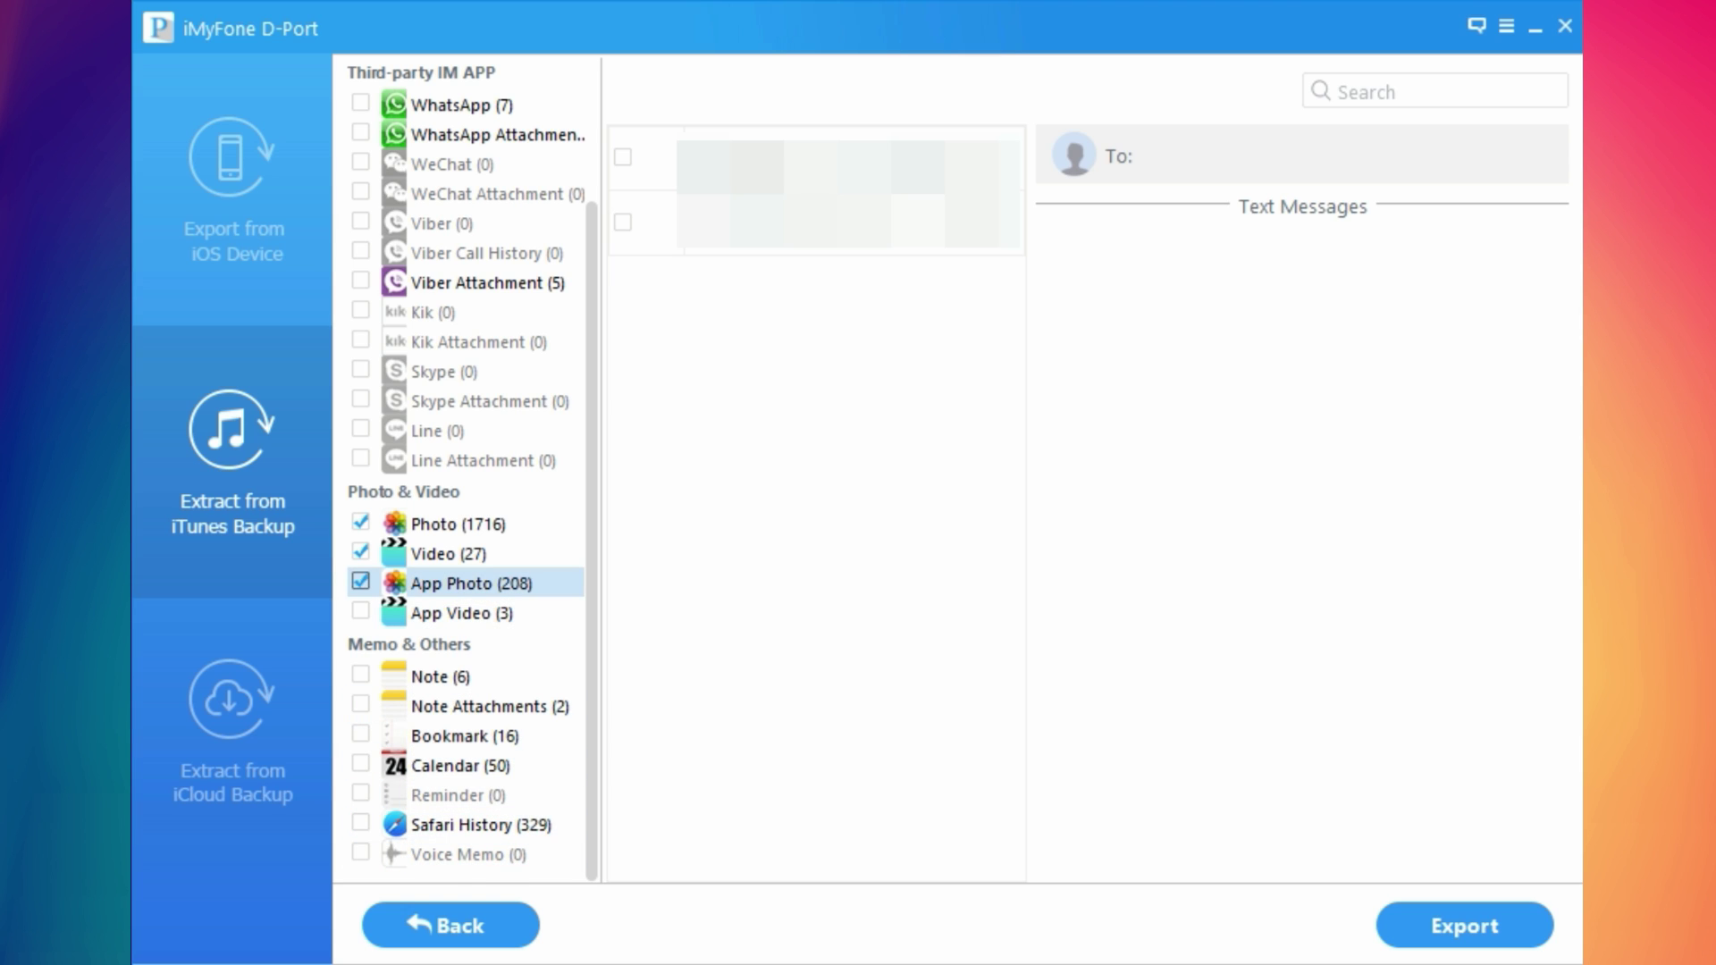
{"action": "left_click", "coordinate": [361, 582]}
{"action": "left_click", "coordinate": [361, 551]}
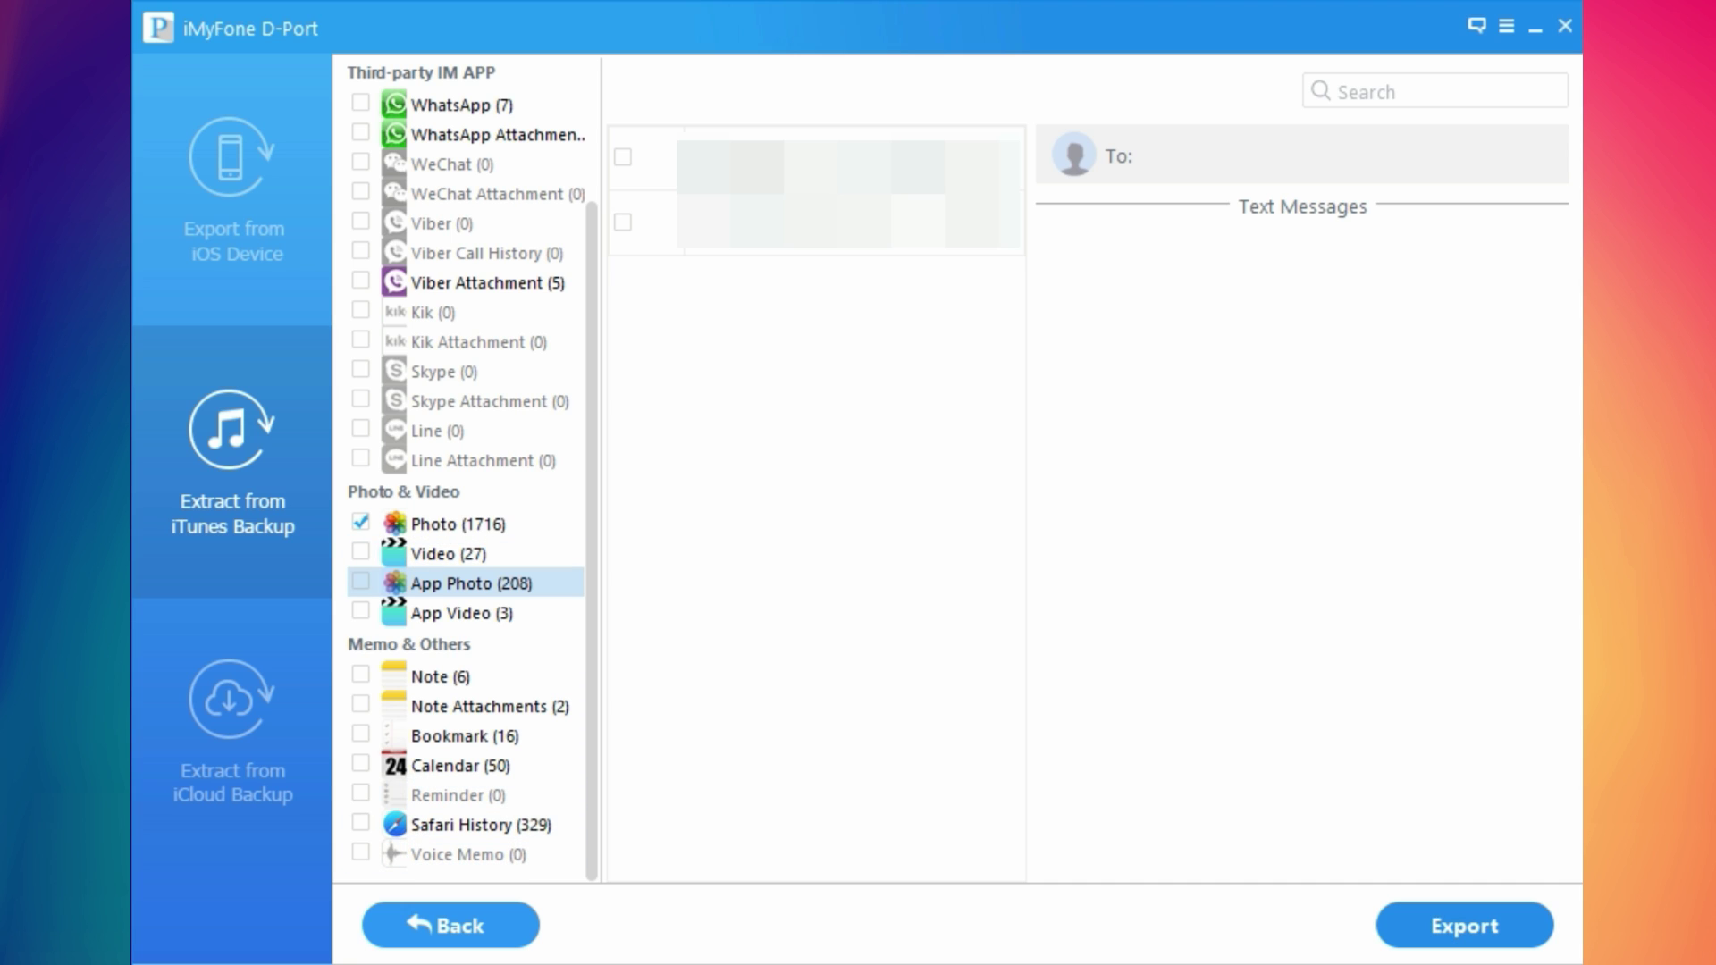
{"action": "left_click", "coordinate": [1464, 926]}
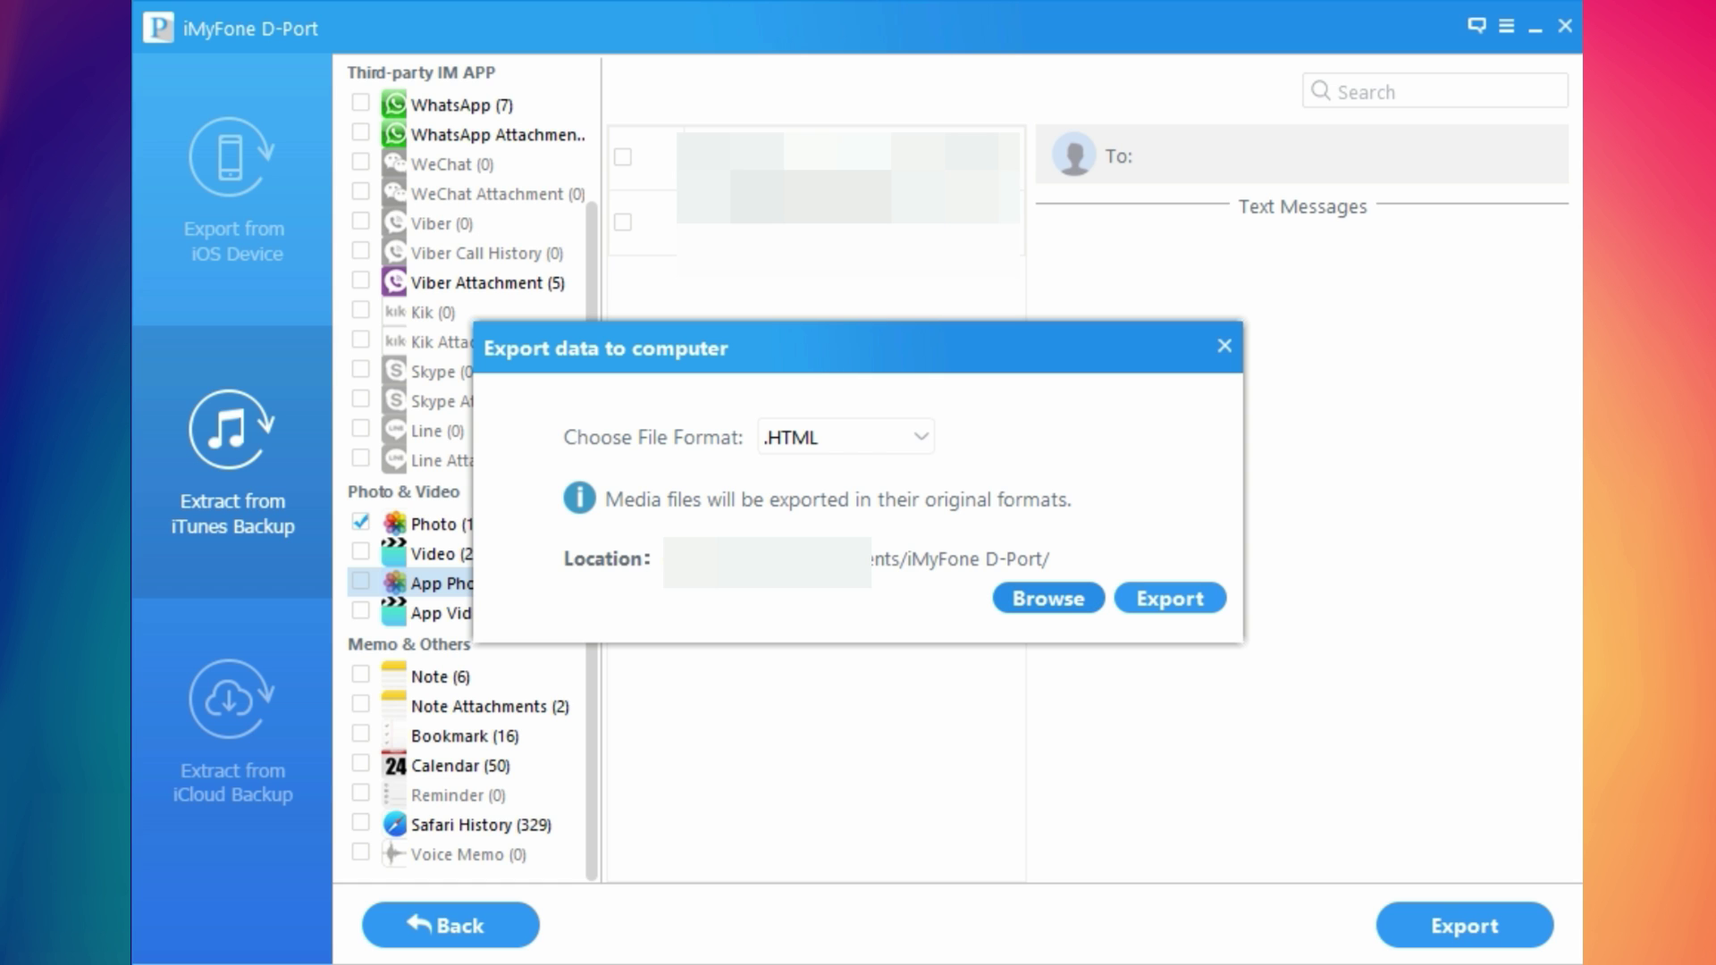
Step: Set the export destination to the Desktop, keep .HTML format, and export the 1716 photos
{"action": "left_click", "coordinate": [1049, 598]}
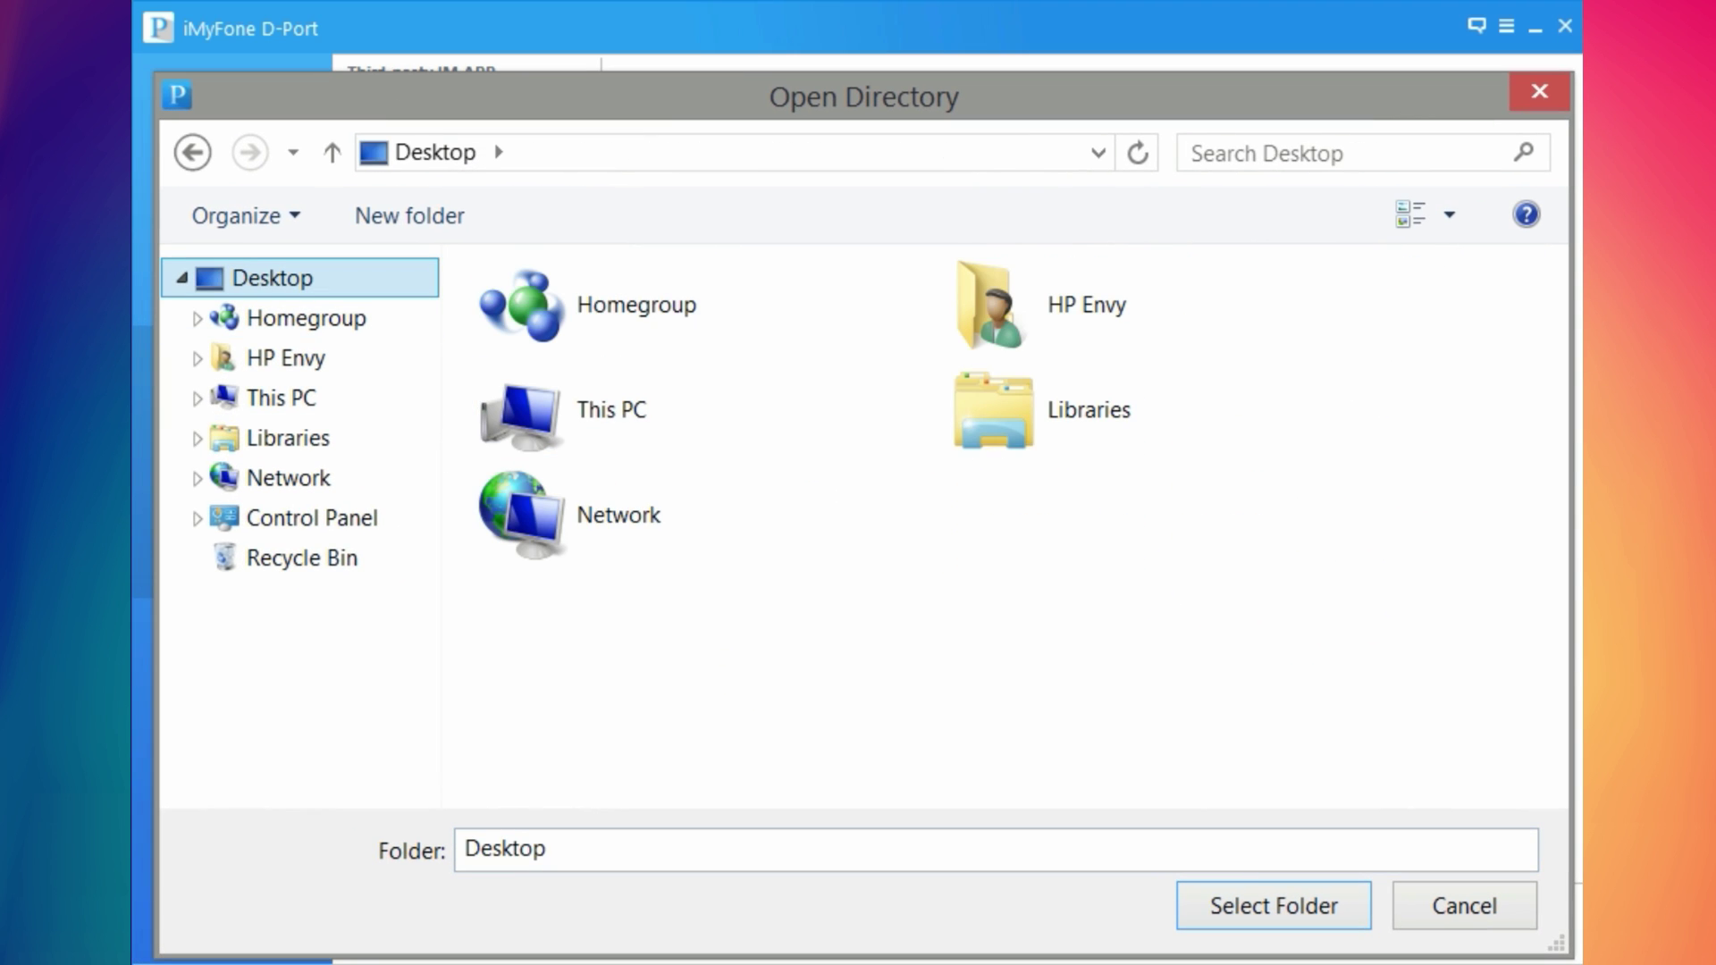
{"action": "key", "text": "Return"}
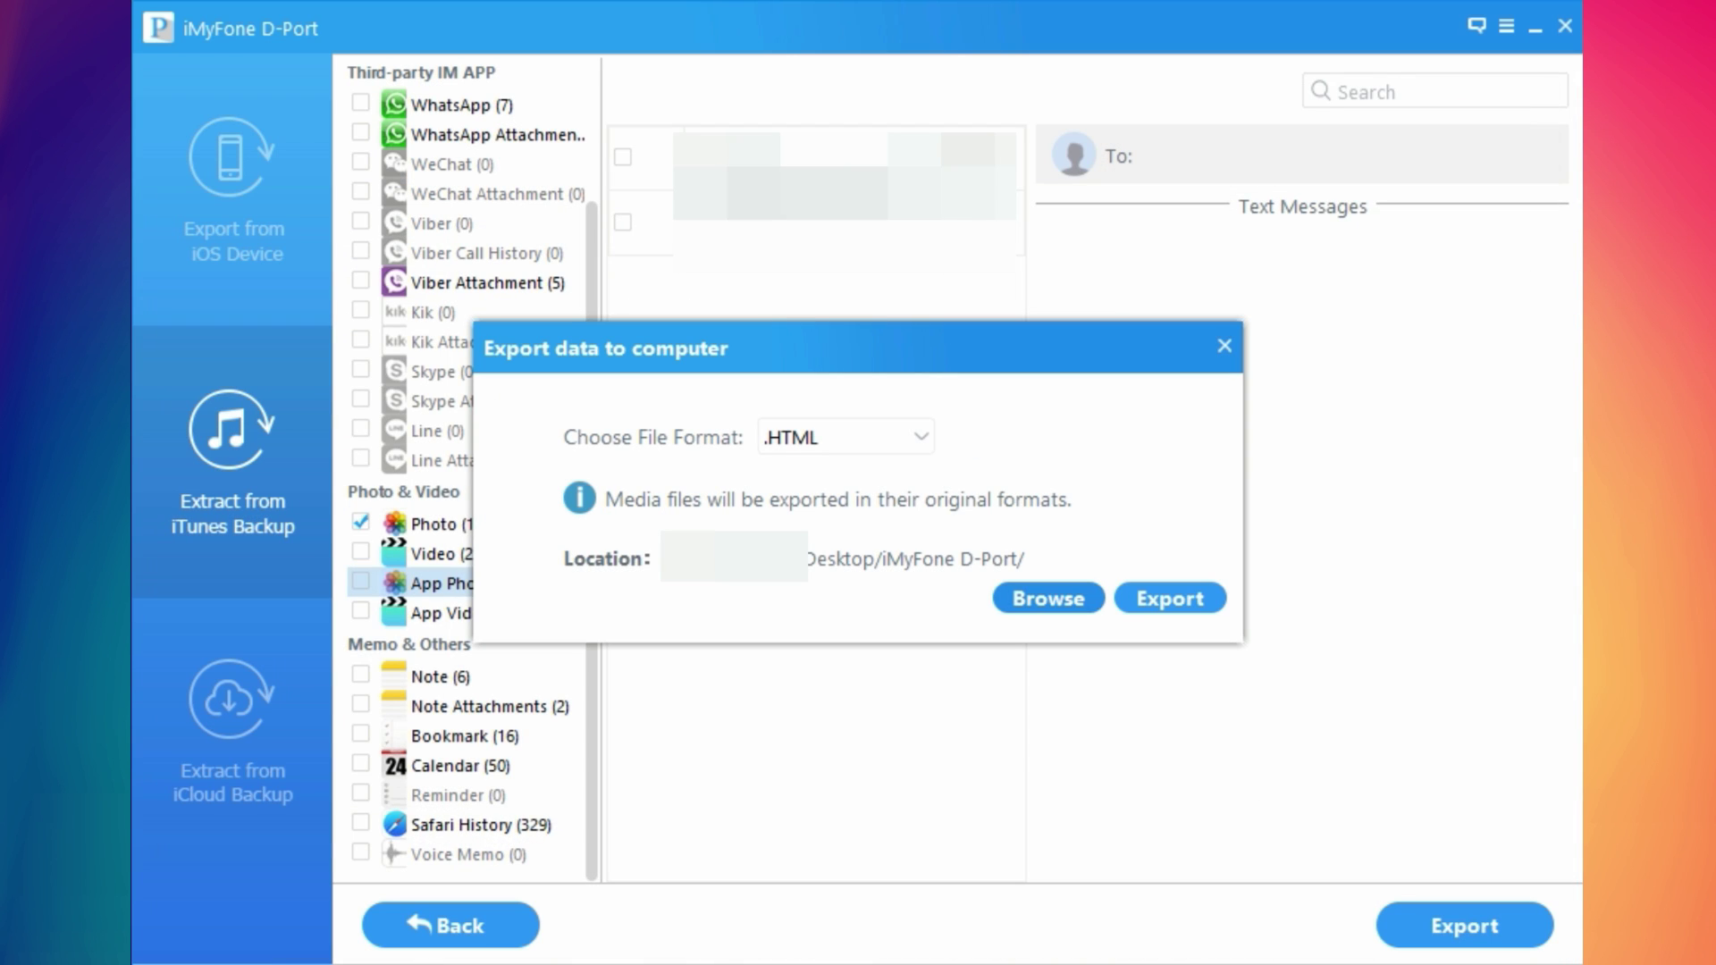
{"action": "left_click", "coordinate": [844, 437]}
{"action": "left_click", "coordinate": [846, 471]}
{"action": "left_click", "coordinate": [1170, 598]}
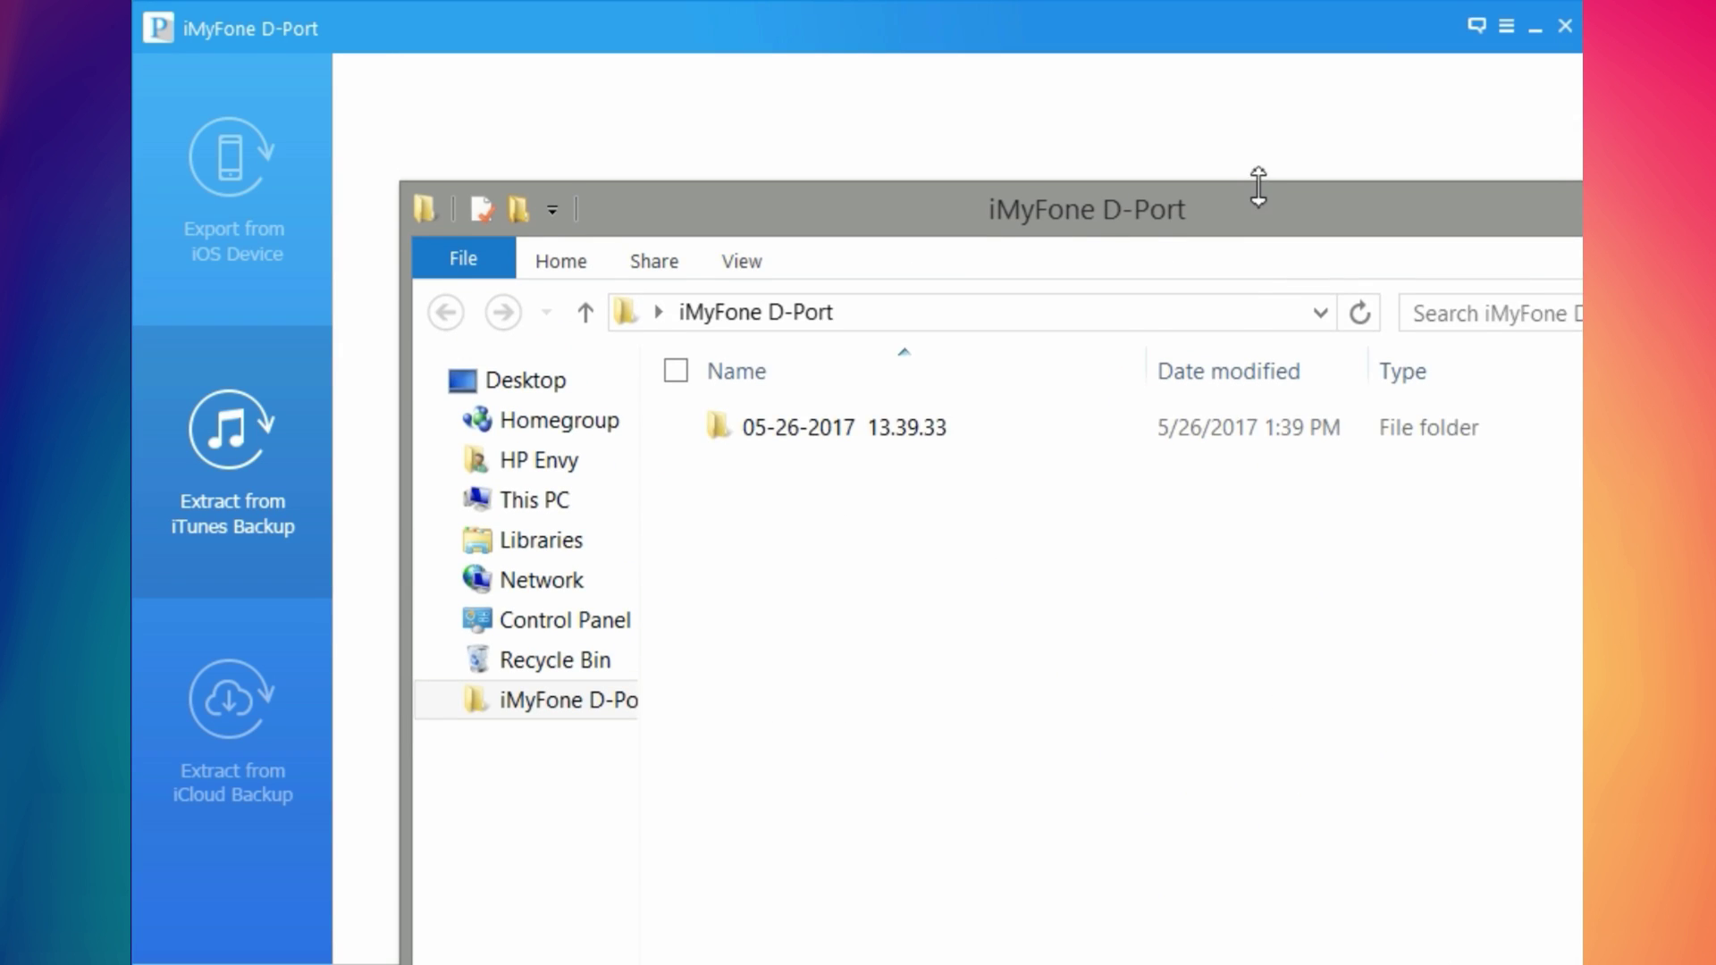
Step: Open the 05-26-2017 13.39.33 export folder and its Photo subfolder to view the 1,716 exported photos
{"action": "left_click_drag", "start_coordinate": [1310, 261], "coordinate": [1064, 50]}
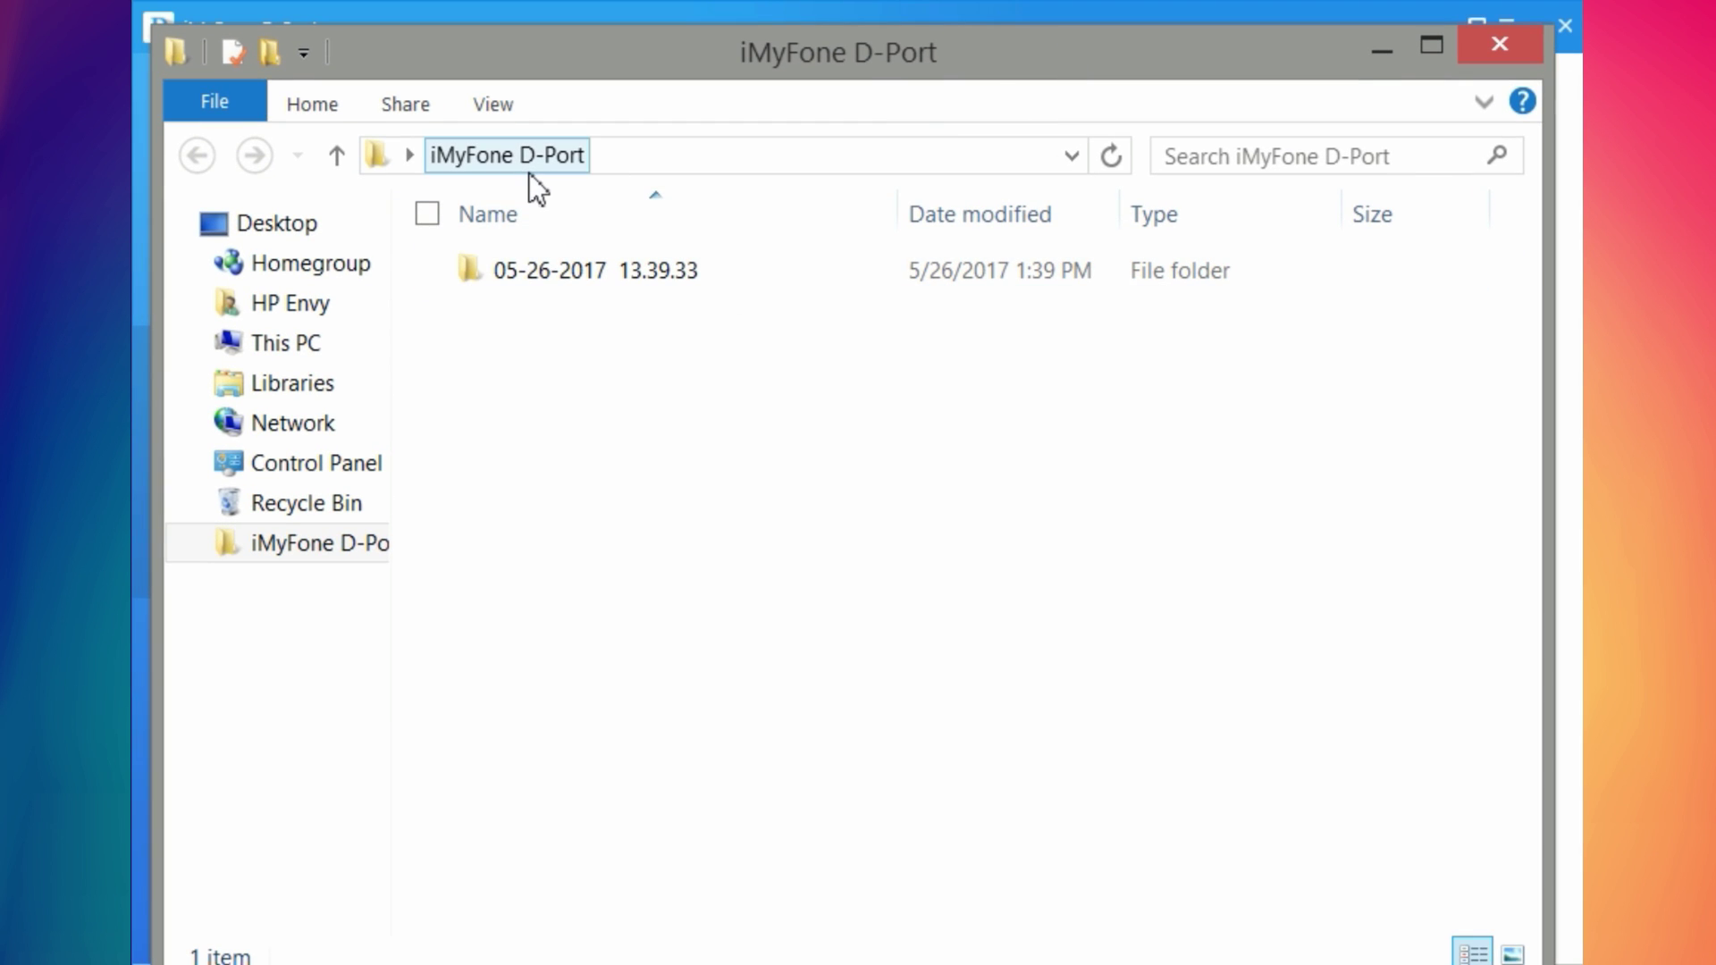
{"action": "double_click", "coordinate": [588, 273]}
{"action": "left_click", "coordinate": [586, 261]}
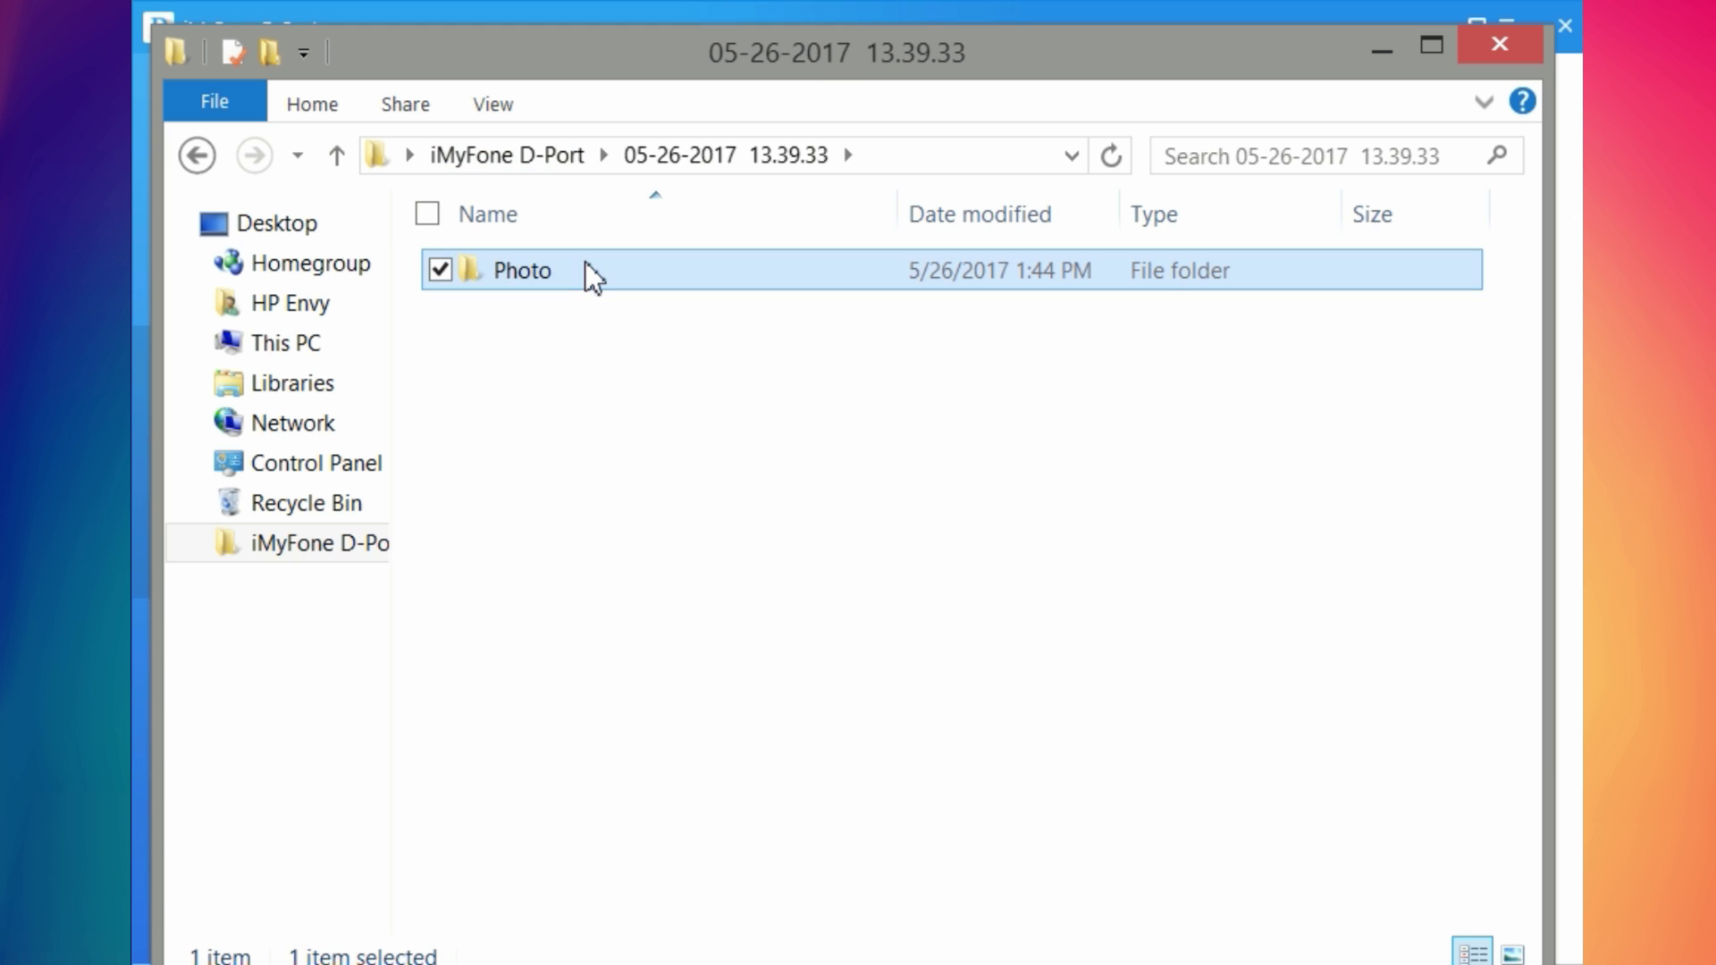
{"action": "left_click", "coordinate": [587, 261]}
{"action": "double_click", "coordinate": [615, 271]}
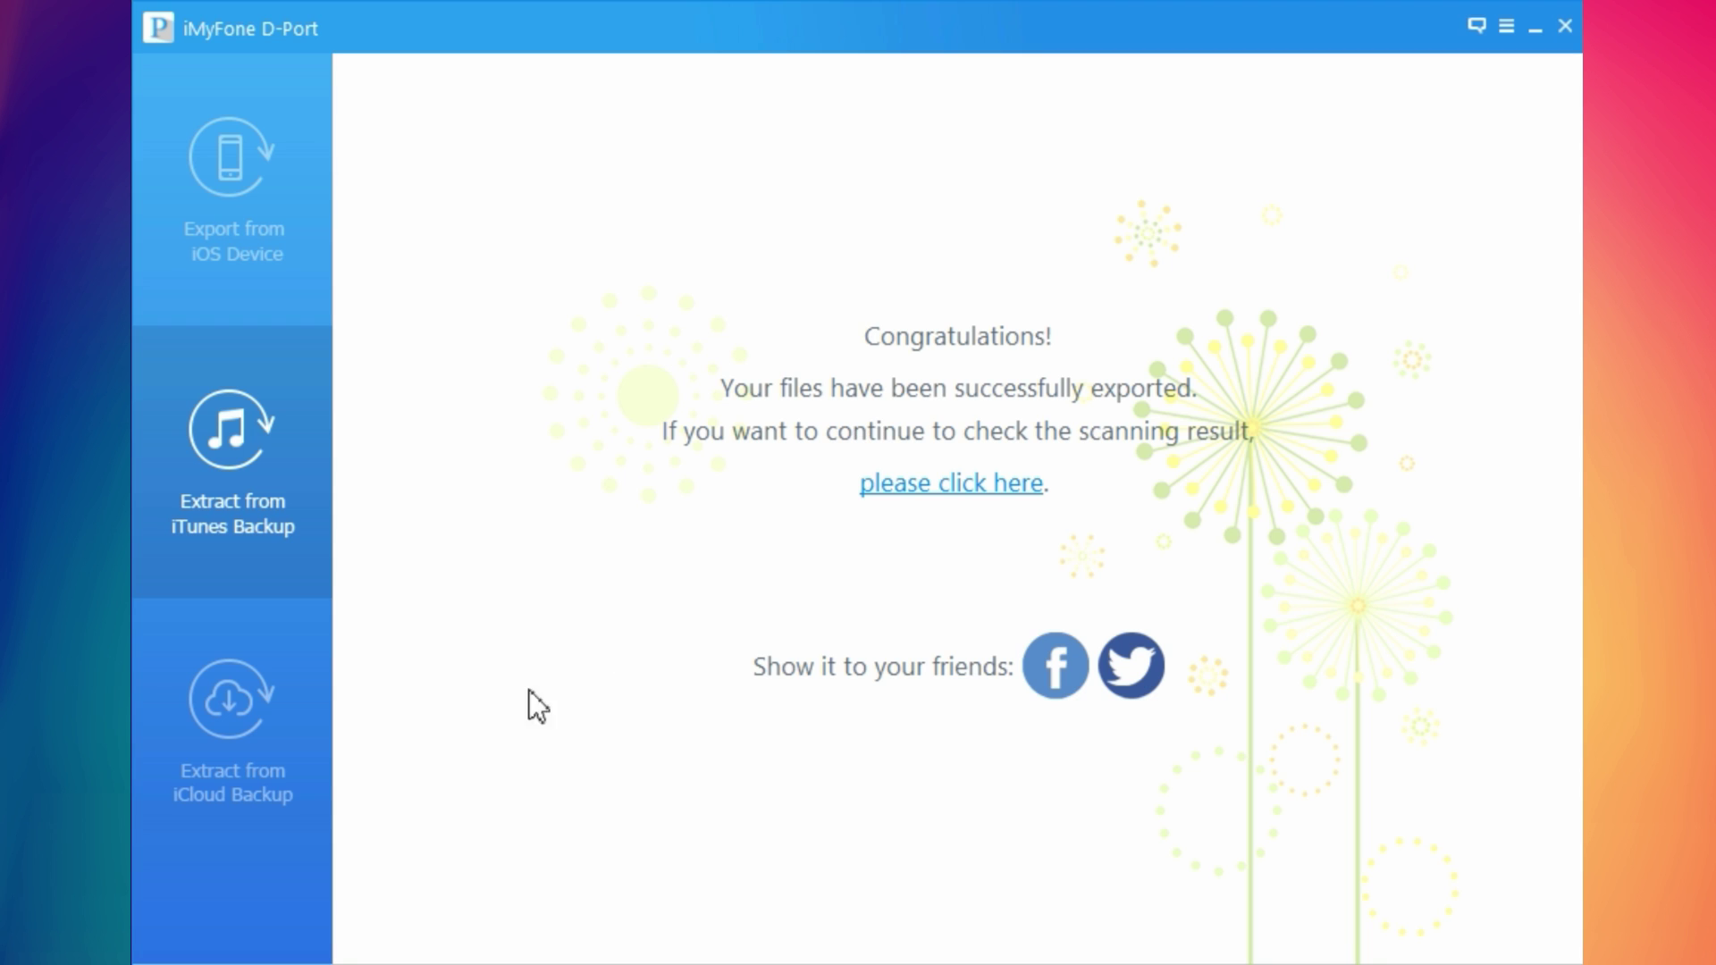
Step: Switch to Extract from iCloud Backup, keep all data types, and sign in with the Apple ID and password
{"action": "left_click", "coordinate": [259, 782]}
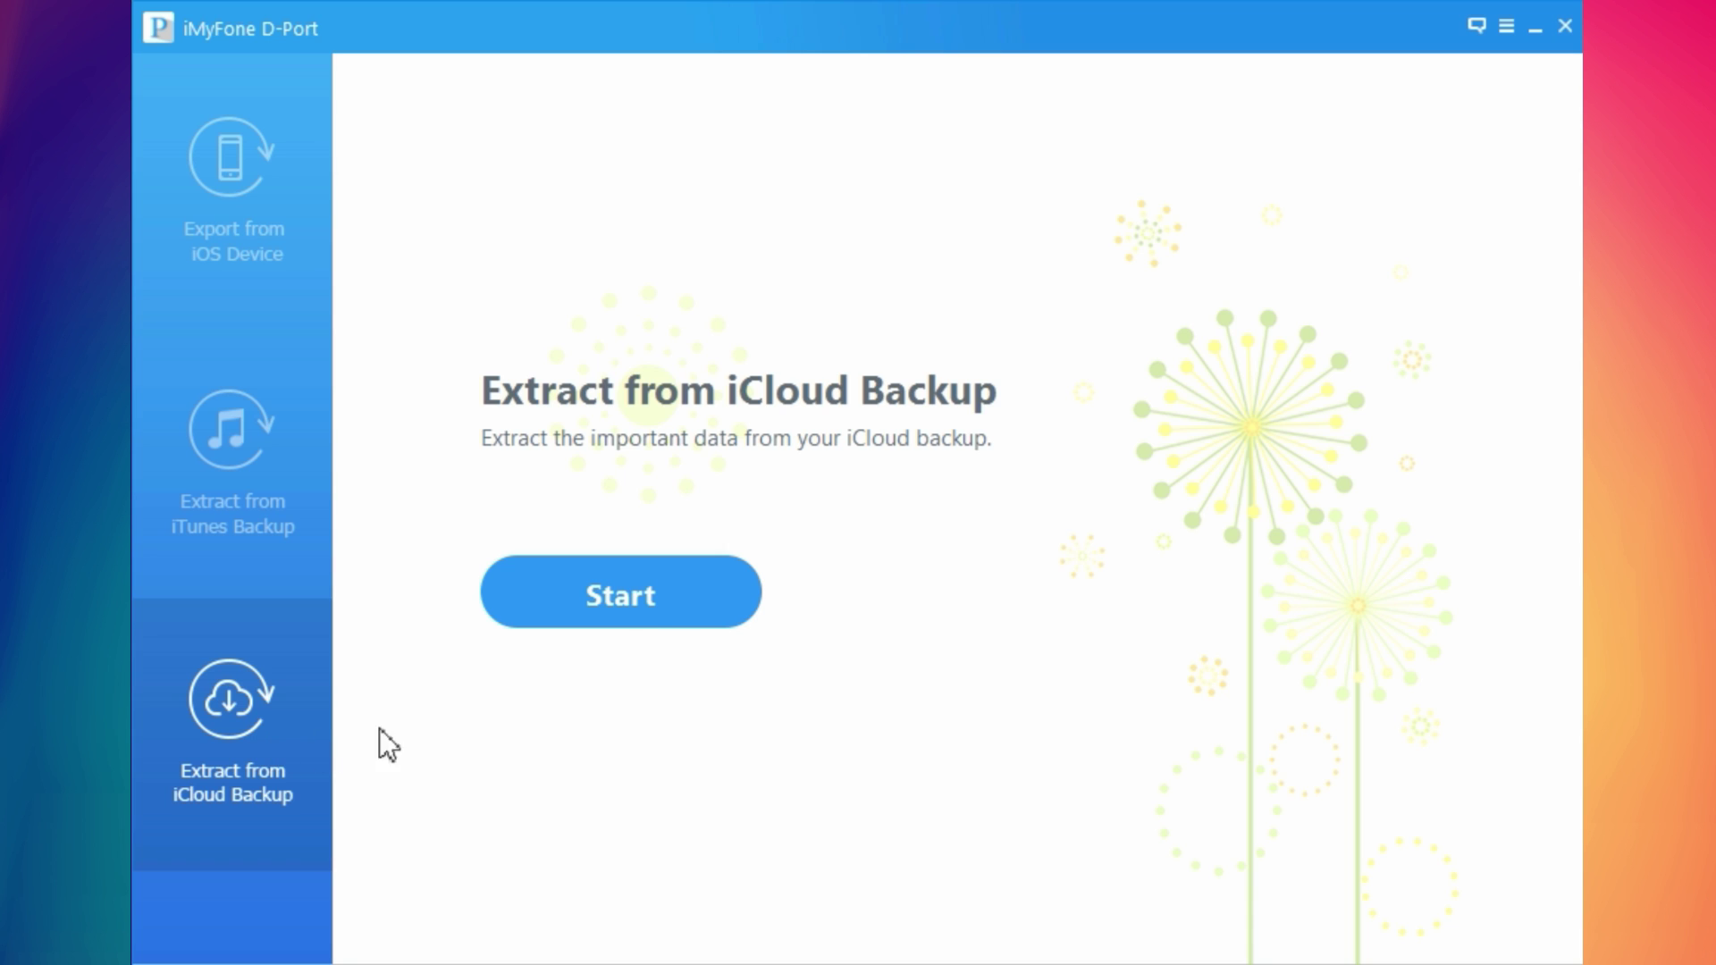
{"action": "left_click", "coordinate": [657, 611]}
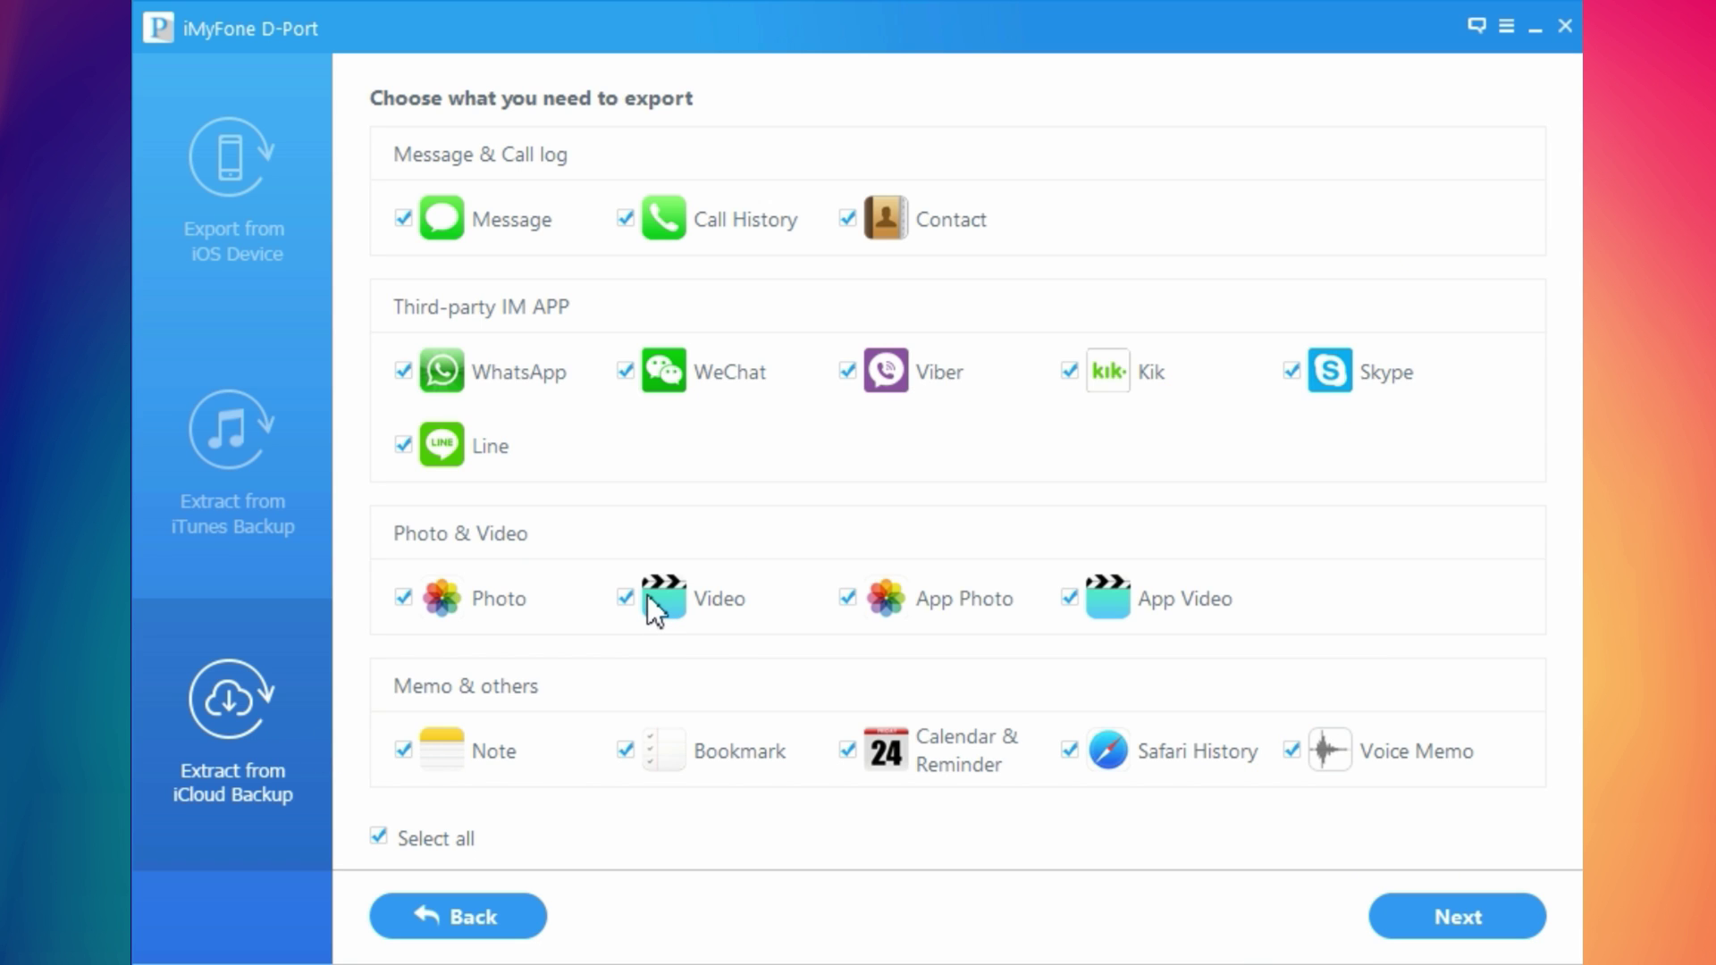
{"action": "left_click", "coordinate": [1488, 931]}
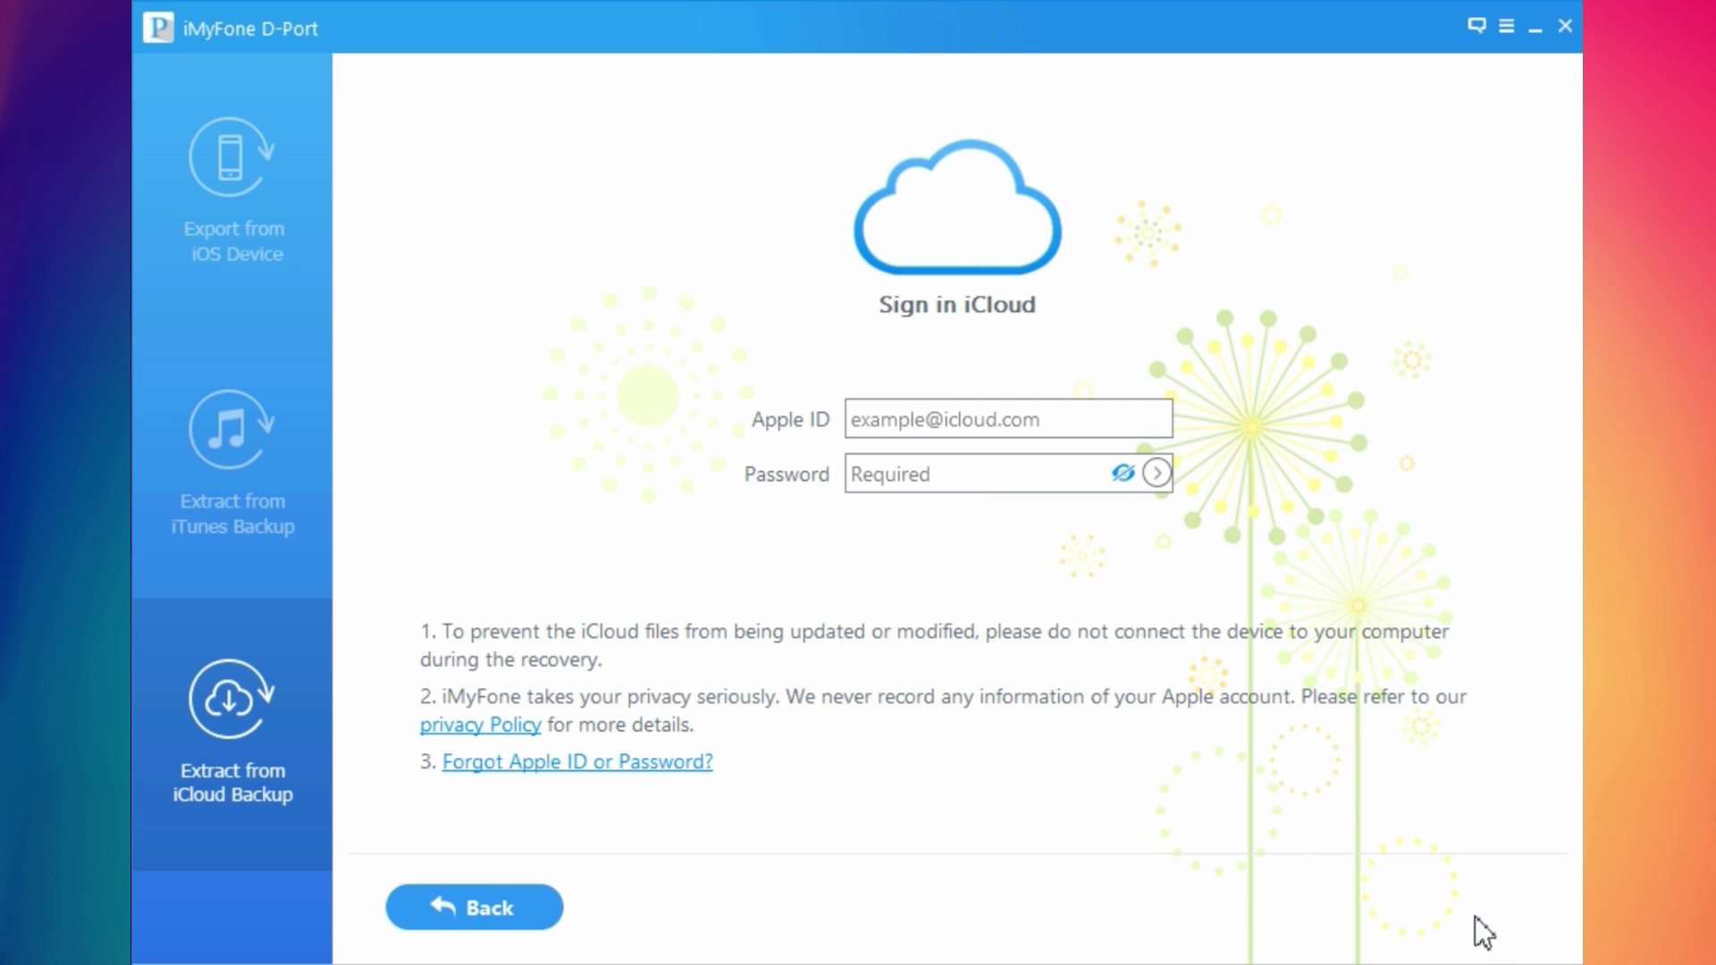
{"action": "left_click", "coordinate": [973, 425]}
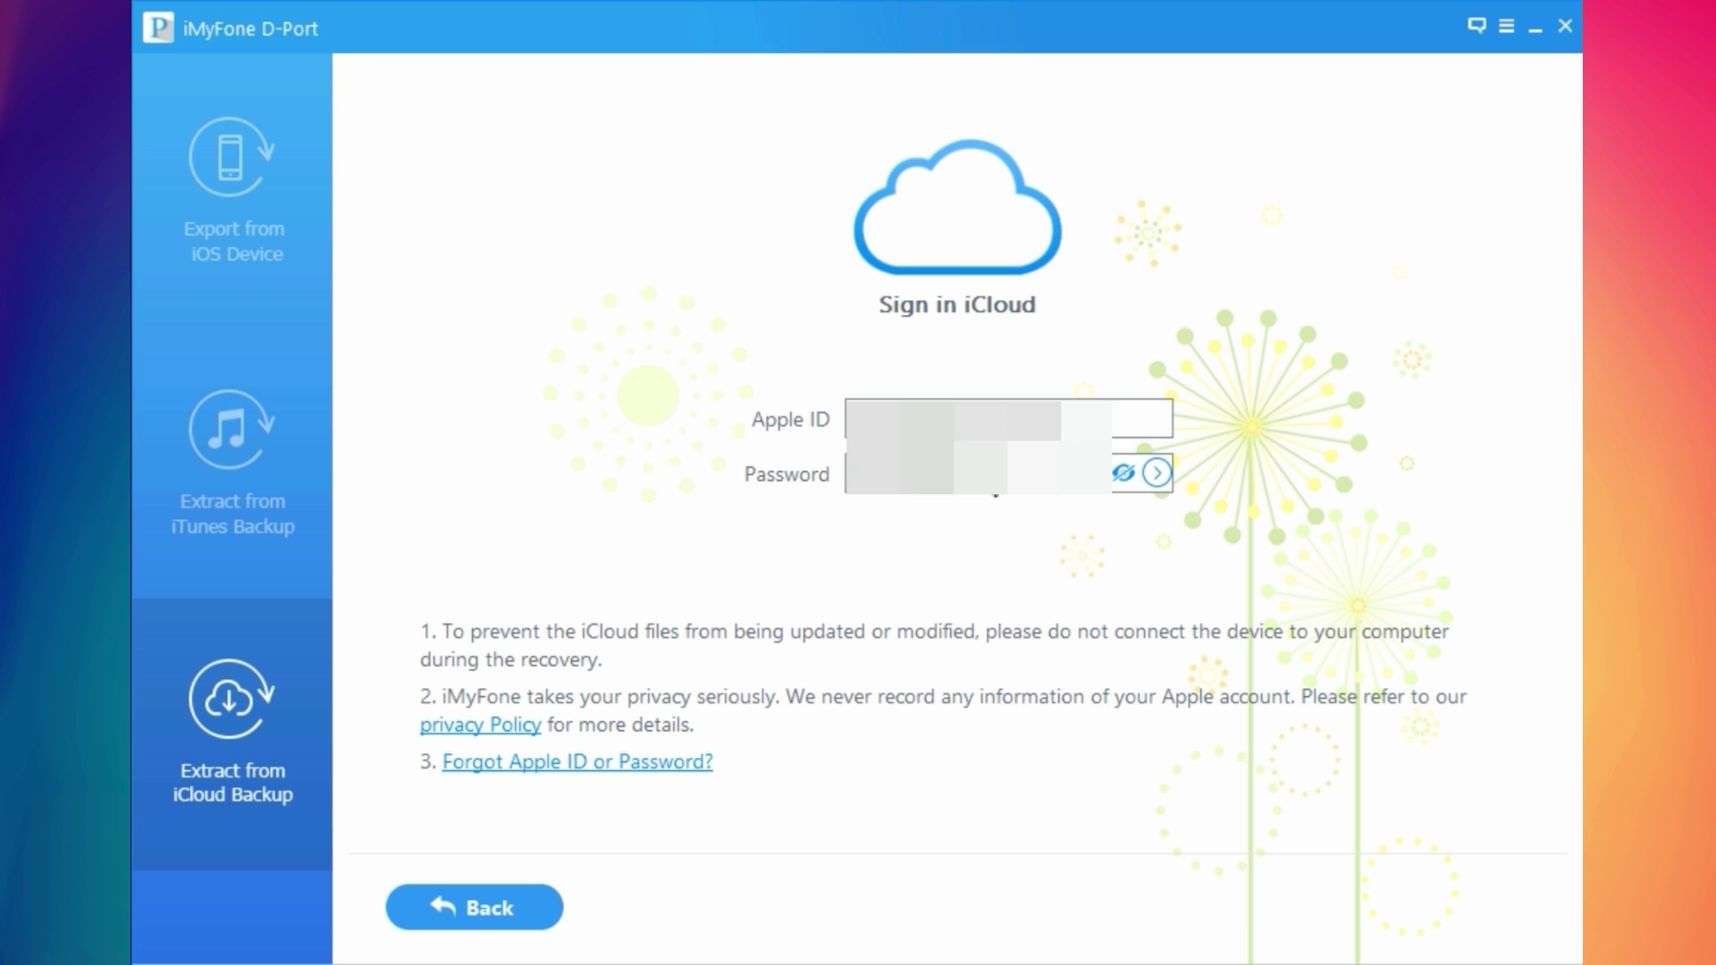
{"action": "left_click", "coordinate": [1157, 473]}
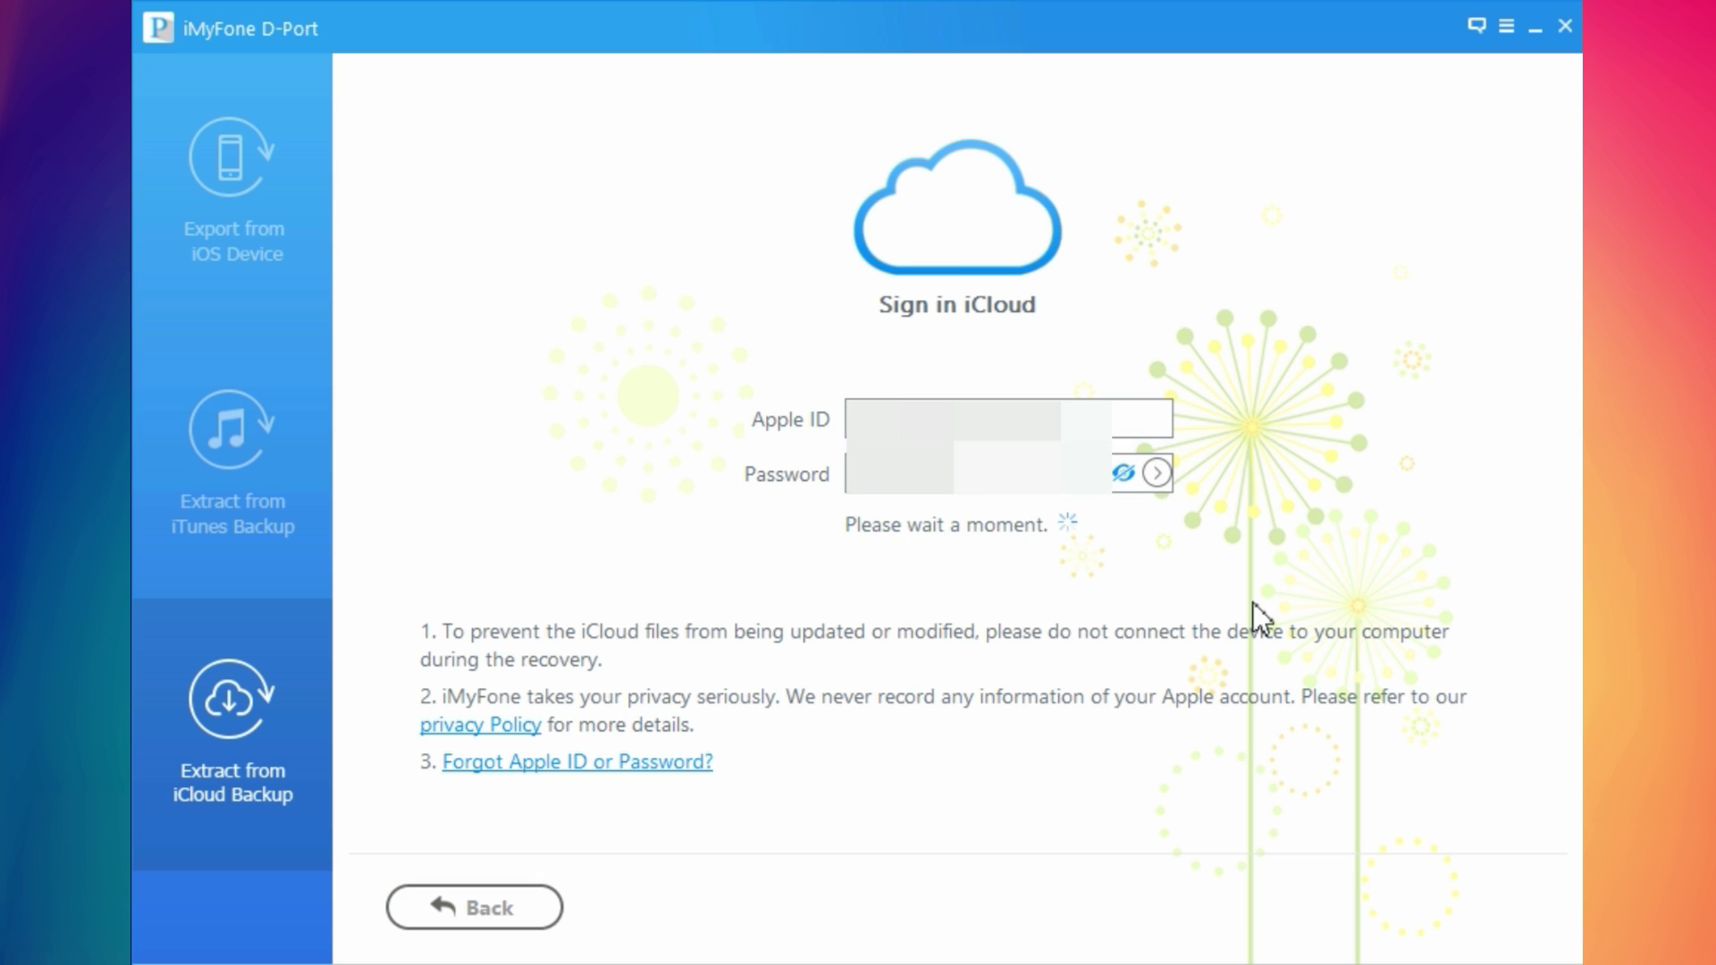